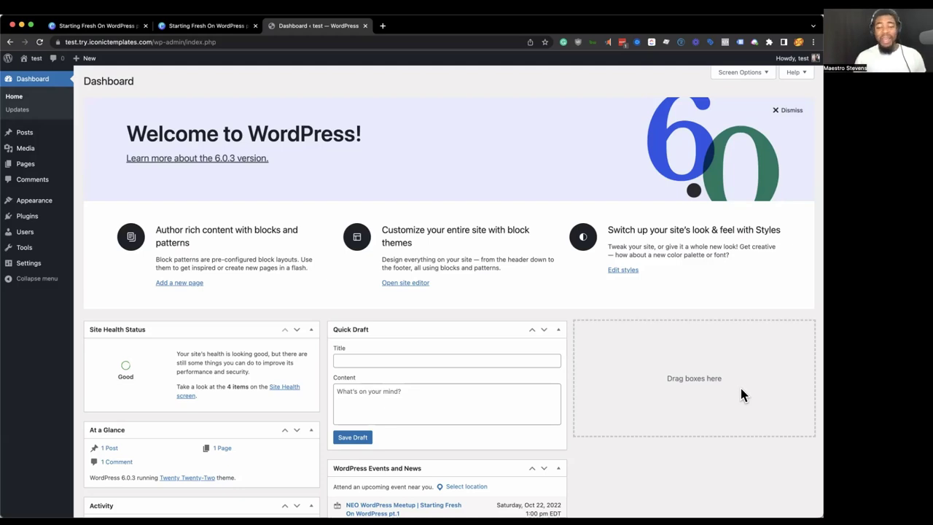
Step: Switch to the Canva presentation and advance to the slide on setting up WordPress settings
left_click(209, 27)
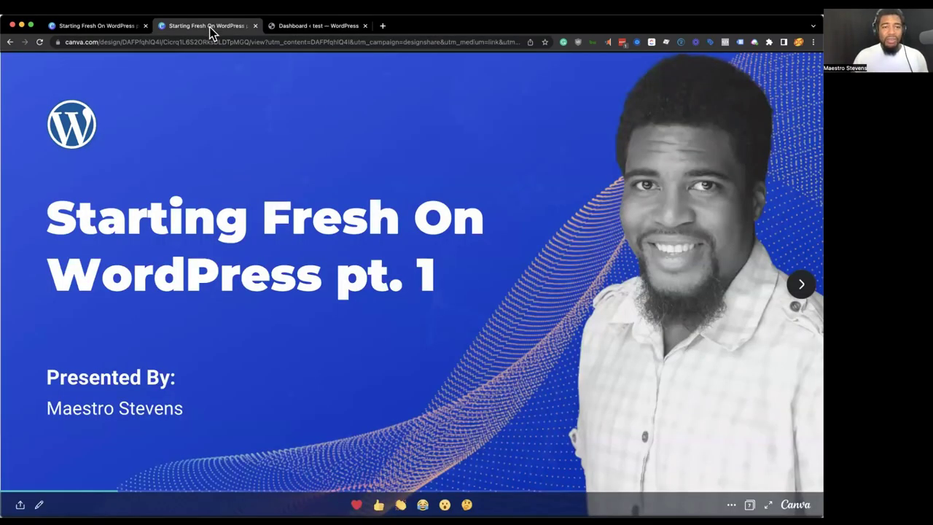
left_click(796, 284)
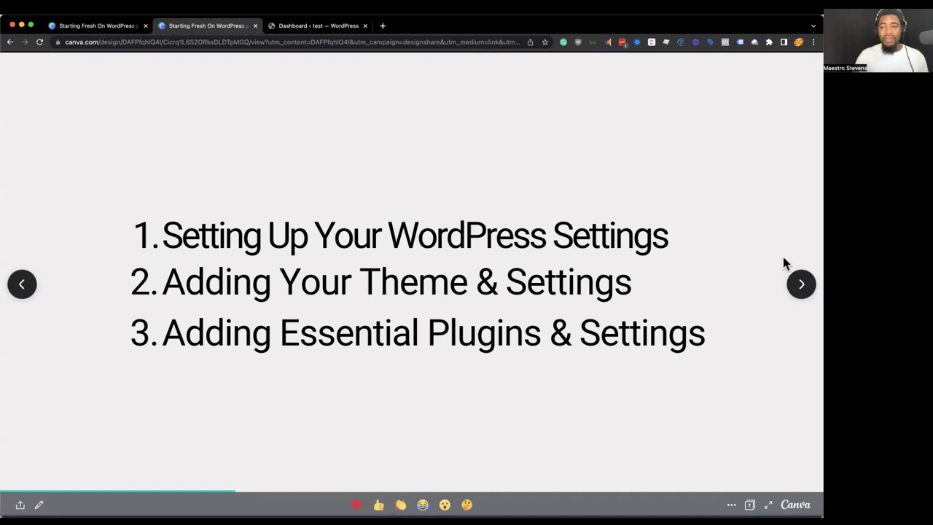
left_click(800, 283)
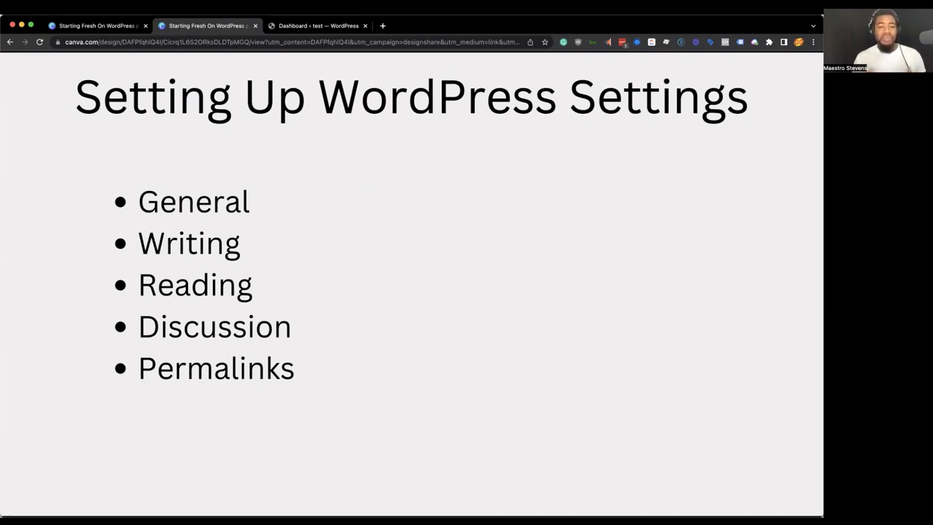
Step: Return to the WordPress dashboard and open the site's General settings
left_click(296, 30)
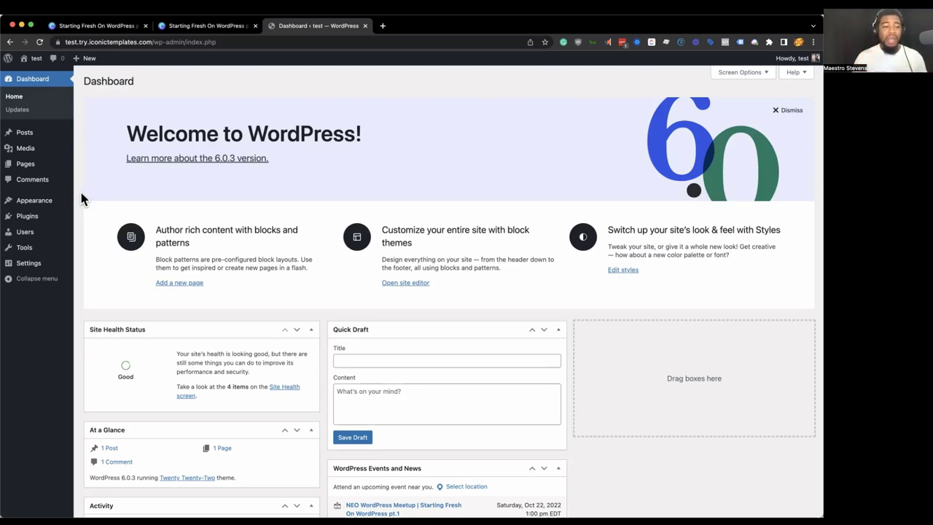
mouse_move(42, 266)
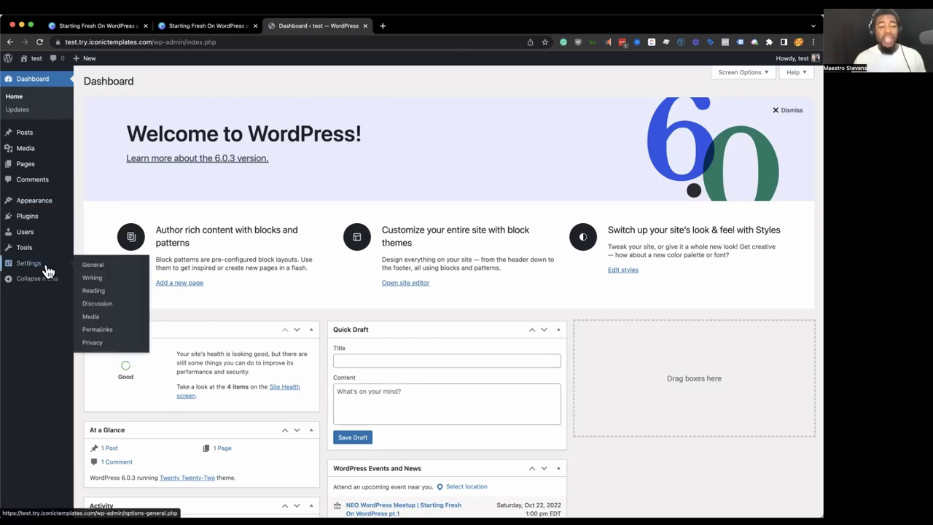
left_click(103, 266)
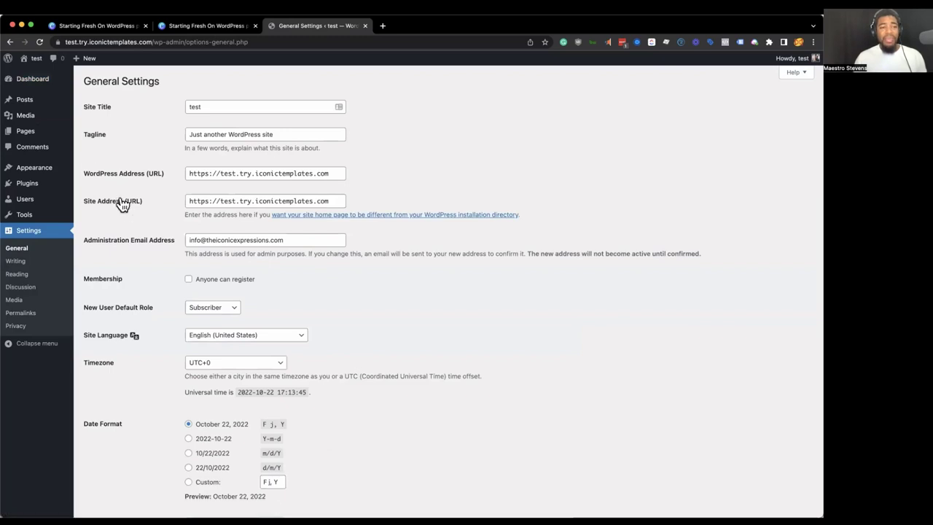
left_click(61, 87)
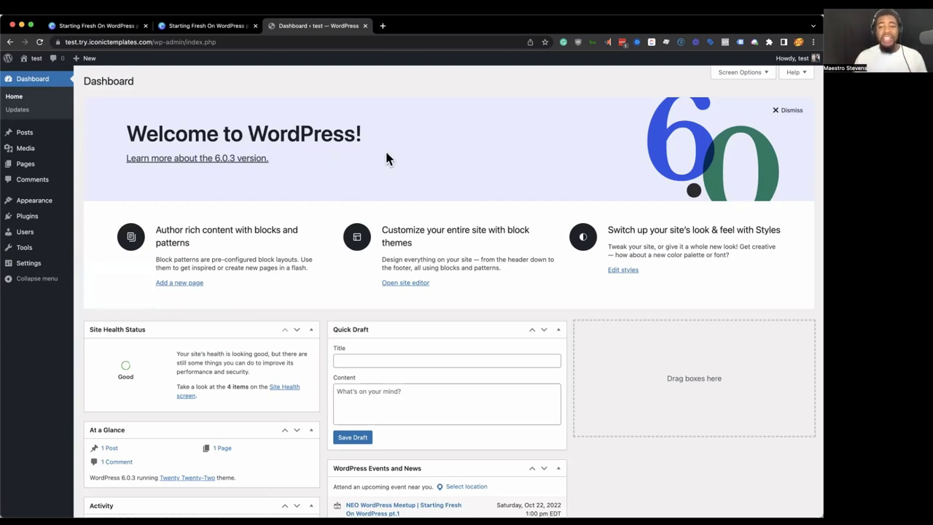
mouse_move(43, 264)
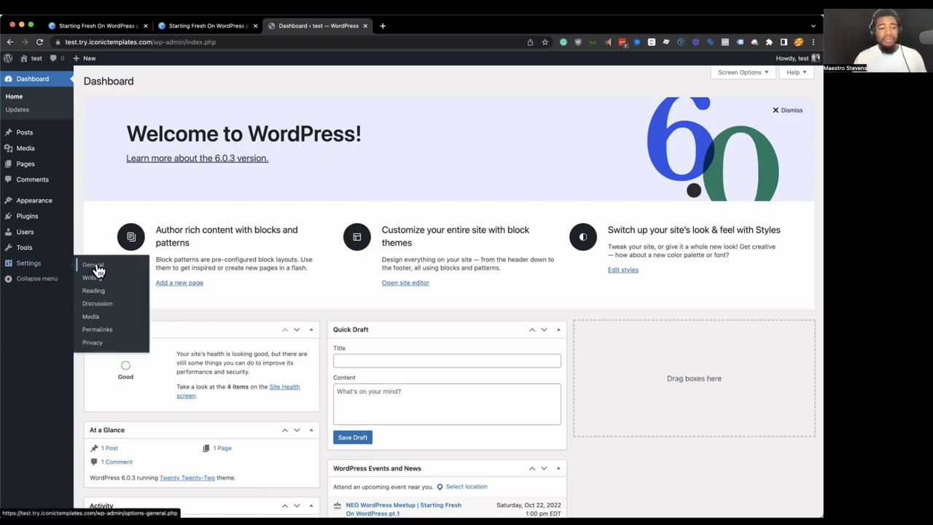
left_click(94, 267)
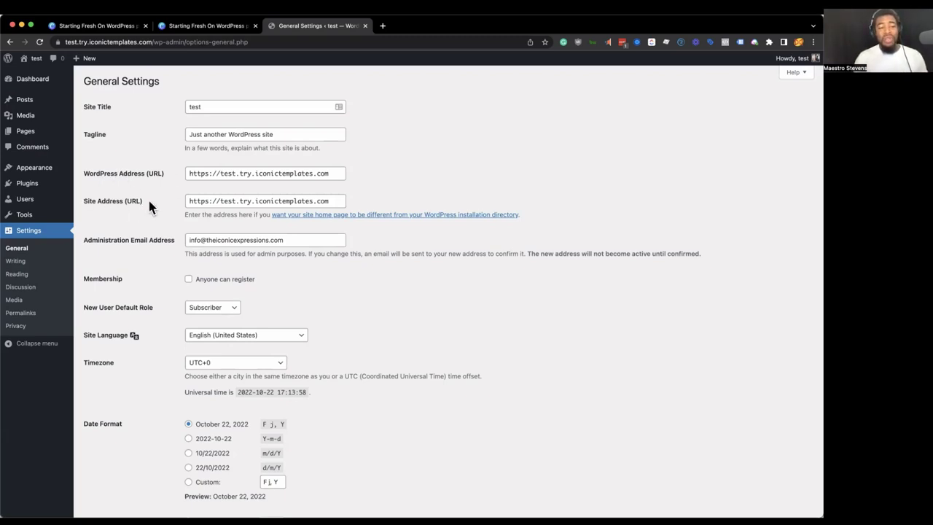
Step: Examine the site title, the tagline and the https prefix of the WordPress address
left_click(212, 106)
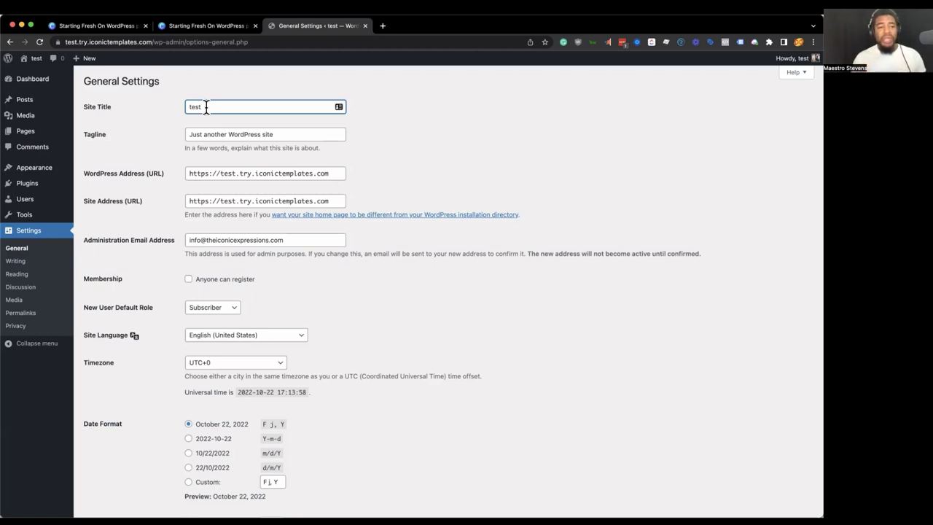
left_click(167, 139)
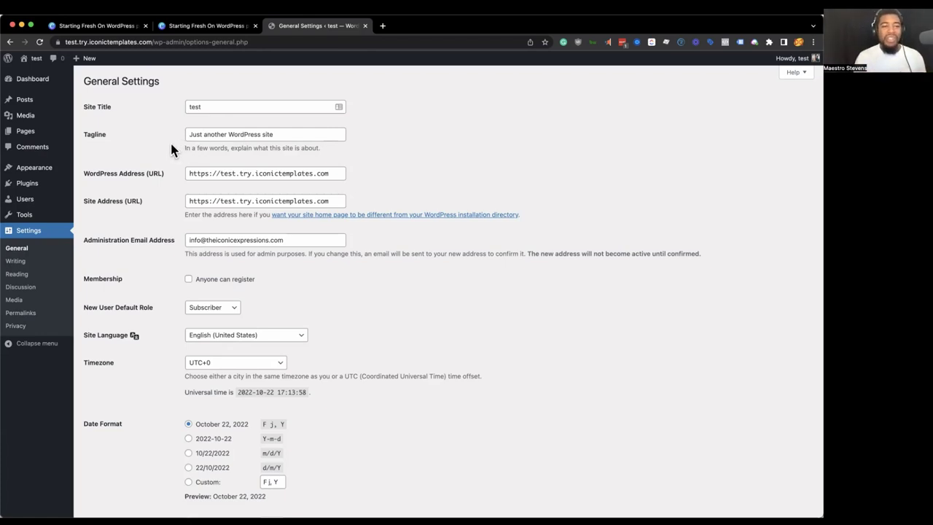
scroll(176, 149, "down", 1)
scroll(176, 157, "down", 1)
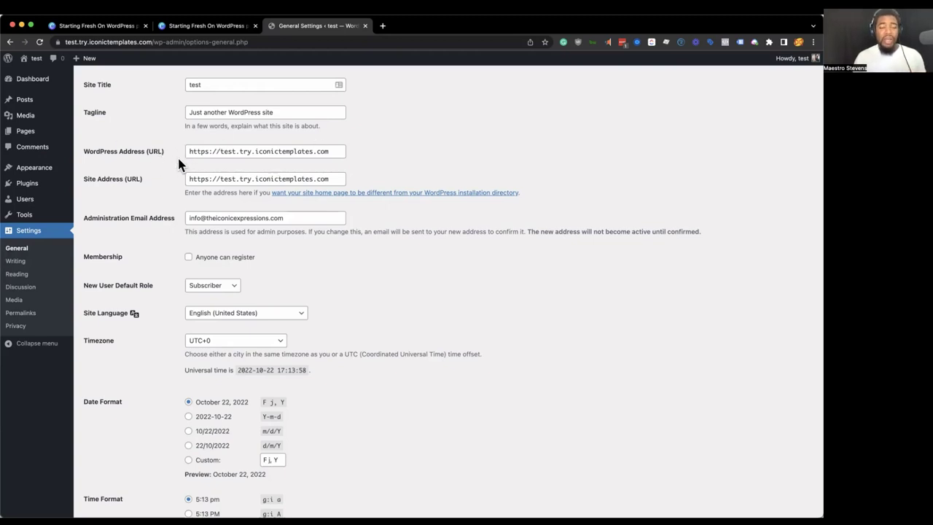
left_click(196, 151)
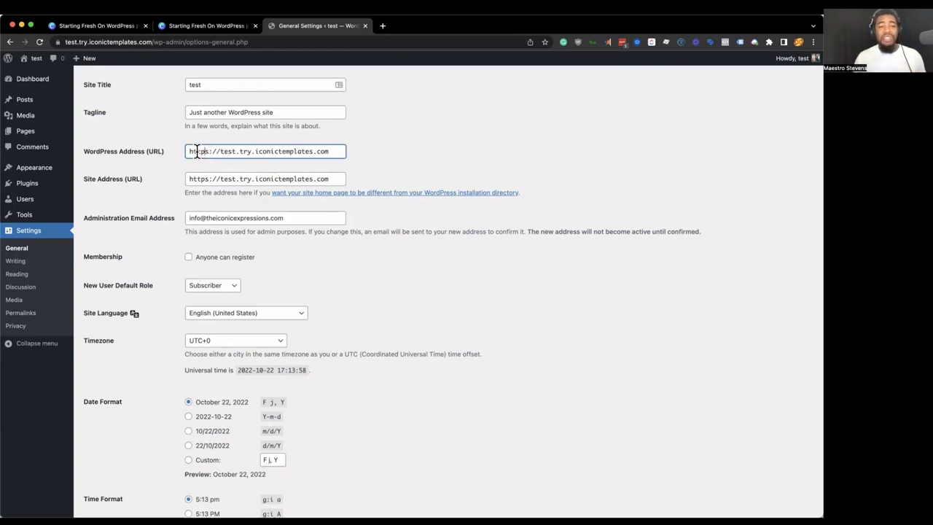
double_click(196, 152)
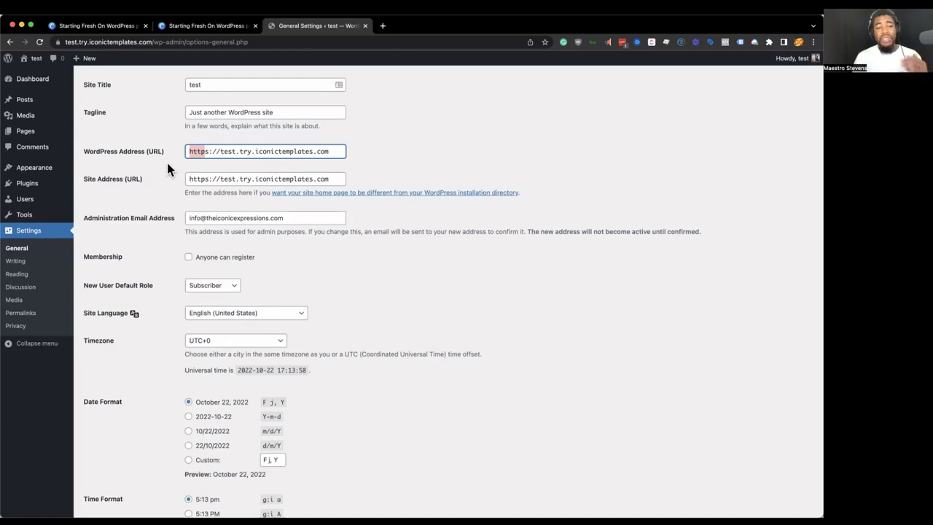
scroll(148, 183, "up", 1)
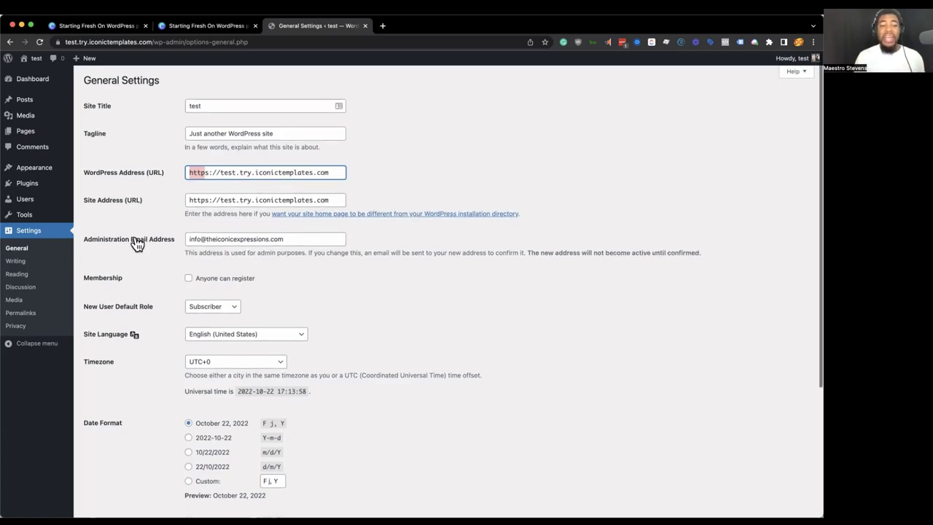
Step: Review the administration email, membership, default role, language, timezone, and date and time format settings
scroll(134, 237, "down", 1)
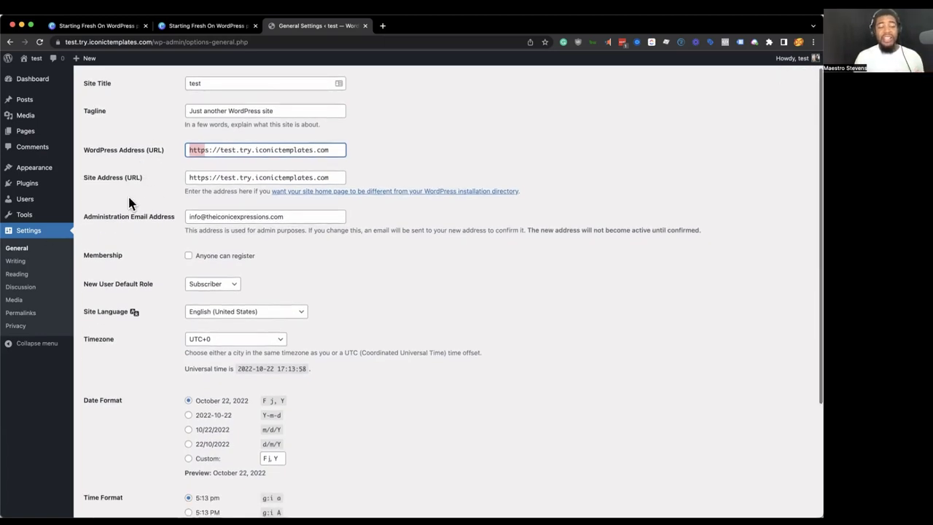
scroll(117, 182, "down", 1)
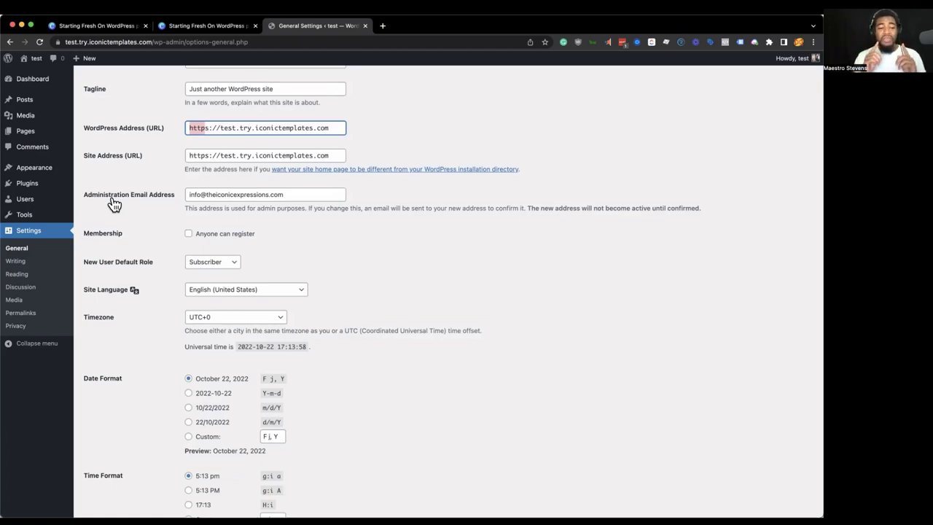
scroll(124, 204, "down", 4)
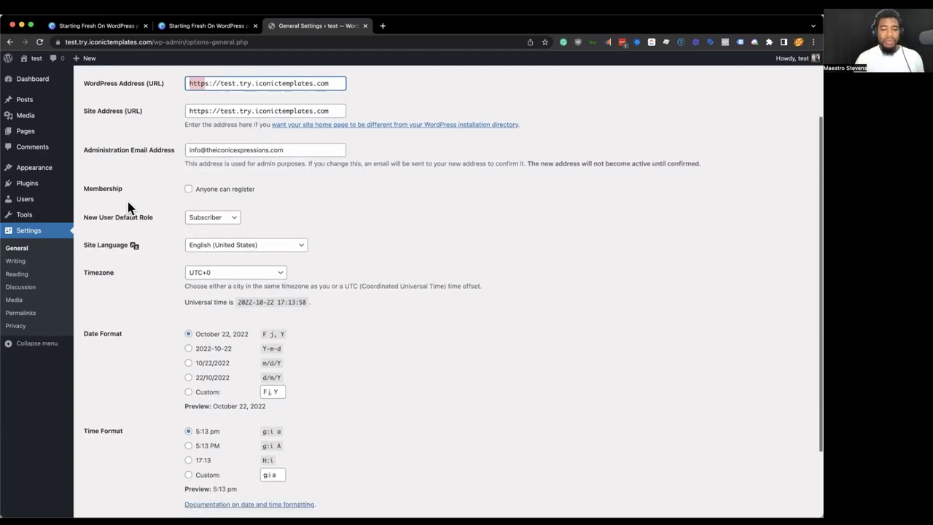
scroll(127, 201, "up", 1)
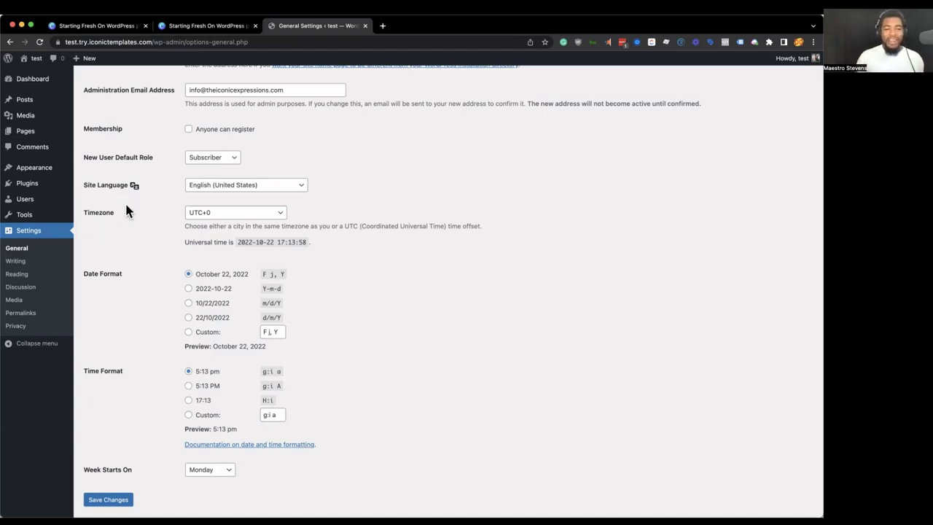
scroll(124, 197, "down", 1)
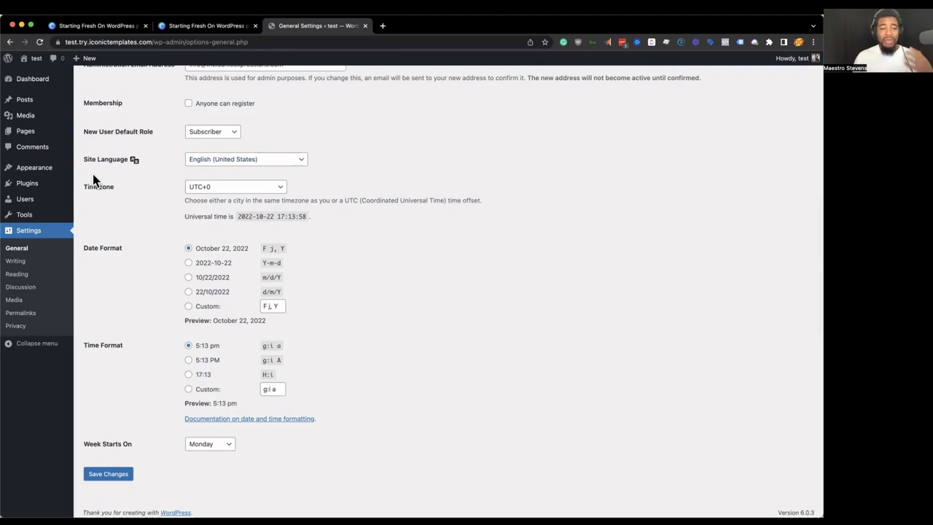
scroll(93, 186, "down", 1)
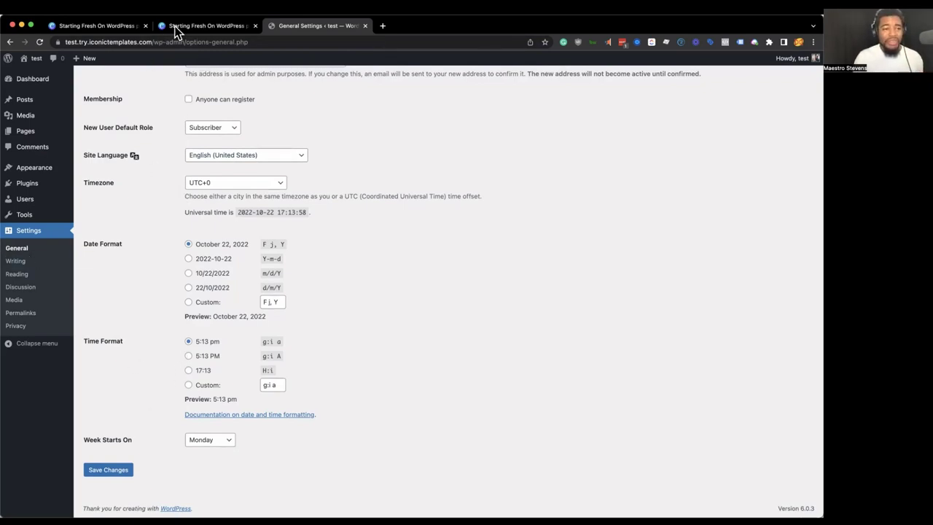
Step: Open the Writing settings and review the default post category, post format and post-via-email options
left_click(23, 262)
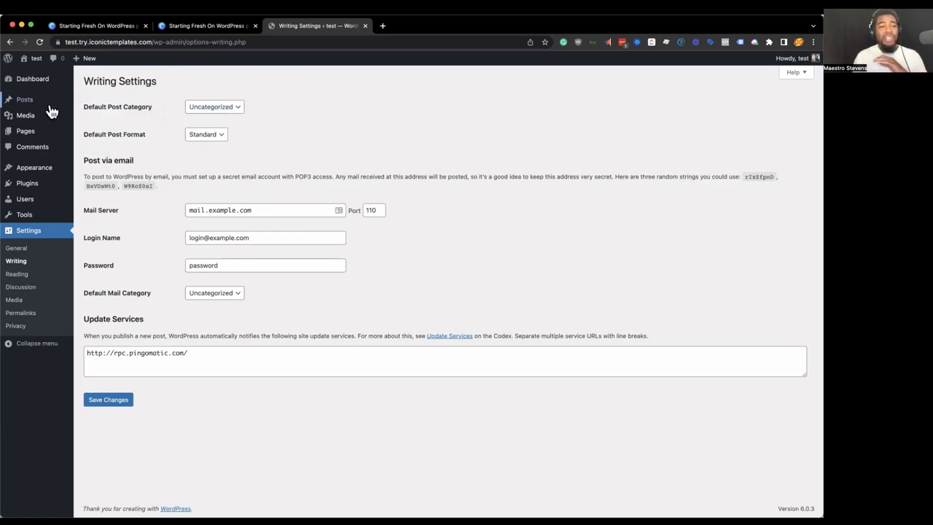
mouse_move(33, 104)
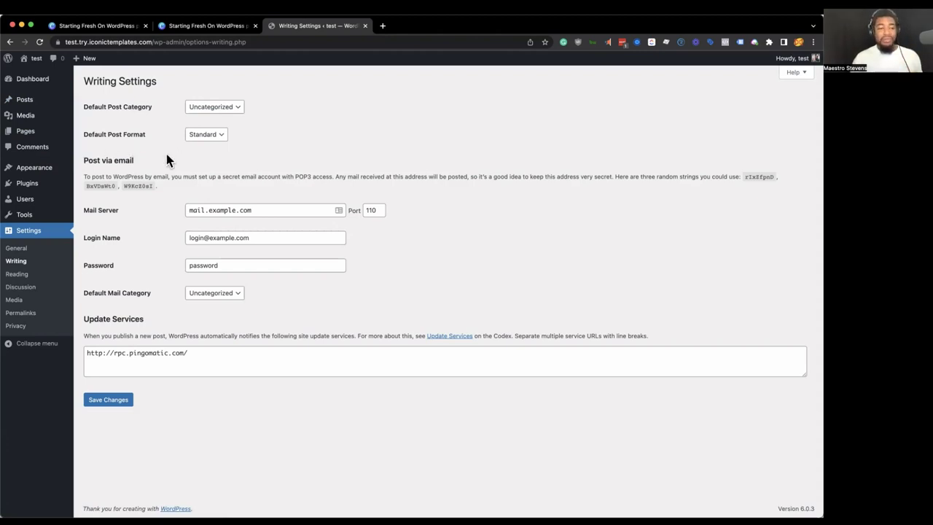
Step: In the Reading settings, choose a static page for the homepage display and view the available homepage and posts page choices
left_click(24, 275)
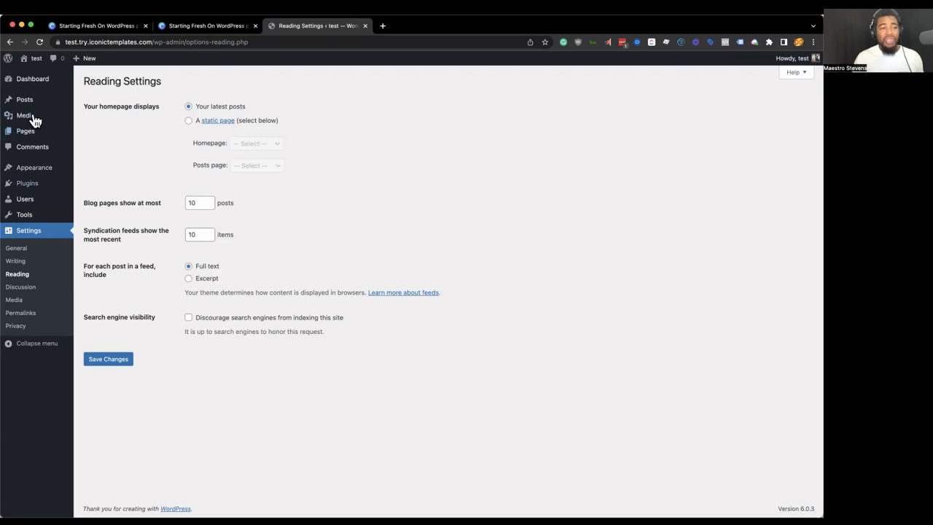
left_click(189, 123)
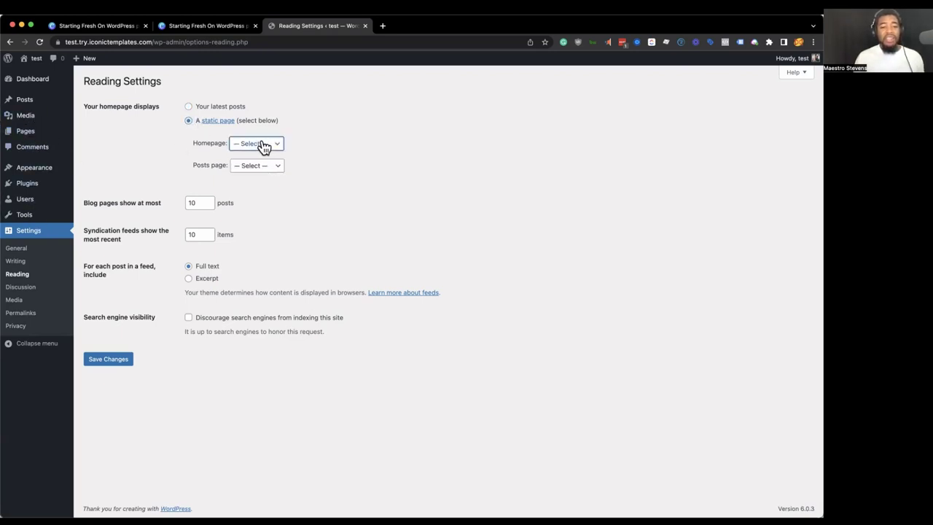
left_click(264, 144)
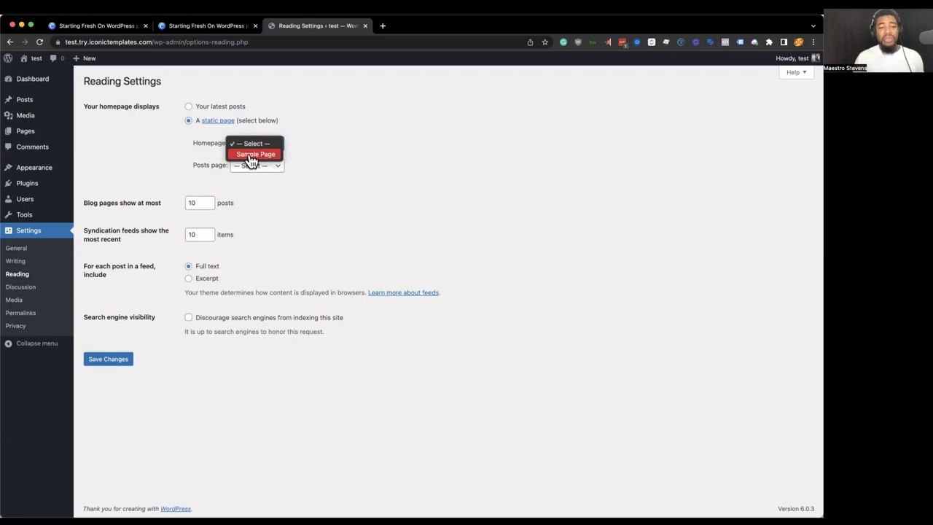
left_click(200, 165)
left_click(260, 167)
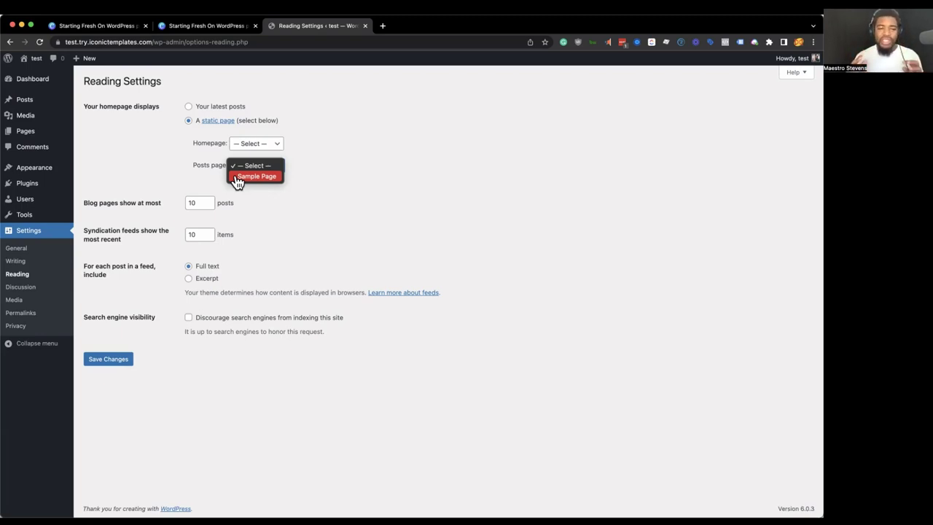
left_click(356, 218)
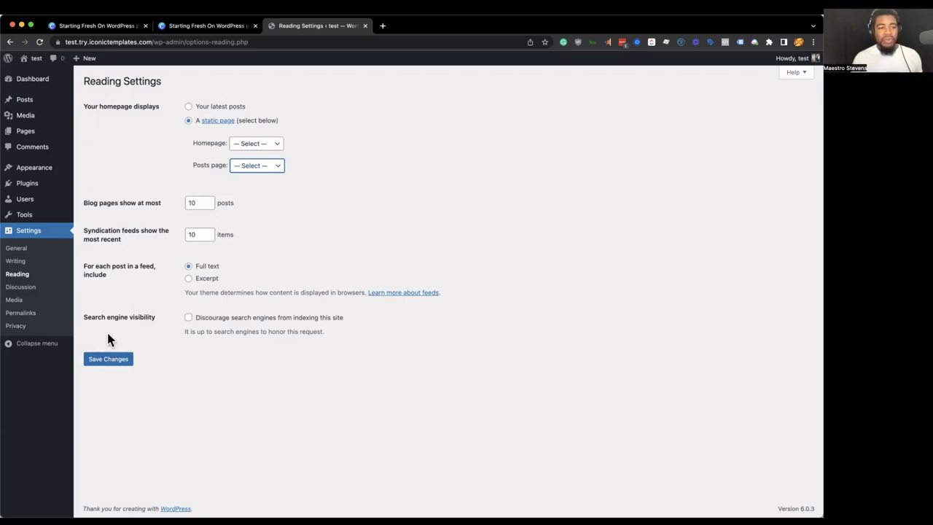
Step: Open the Discussion settings and review the default post, comment, email notification and moderation options
left_click(33, 295)
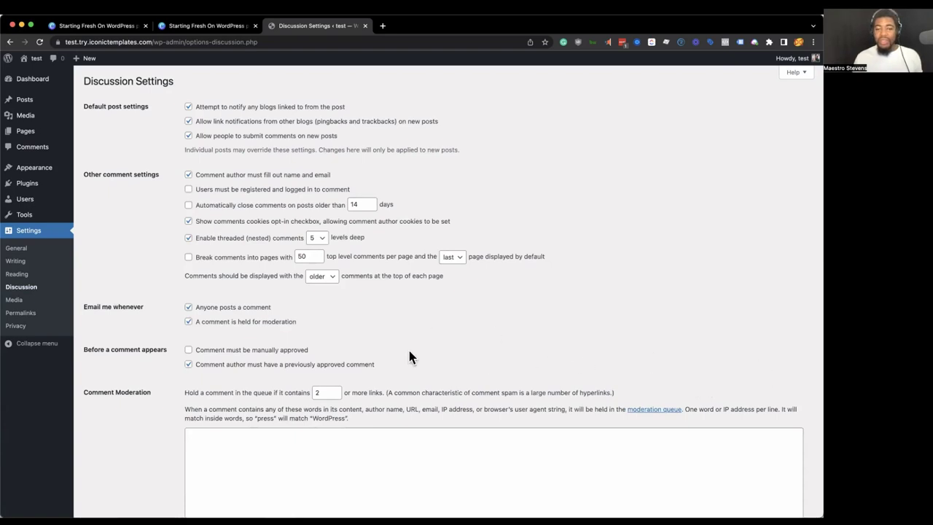
scroll(143, 321, "down", 3)
scroll(141, 321, "up", 2)
scroll(141, 321, "up", 1)
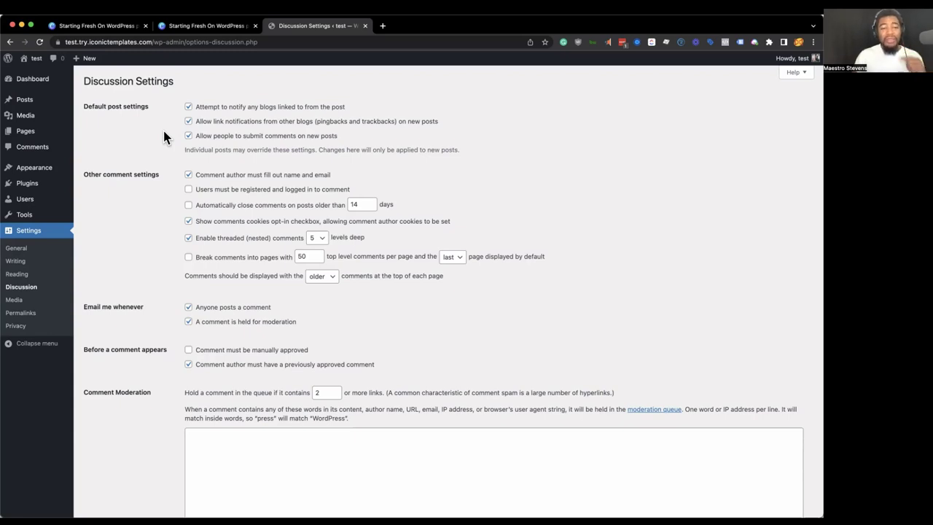
scroll(162, 136, "down", 1)
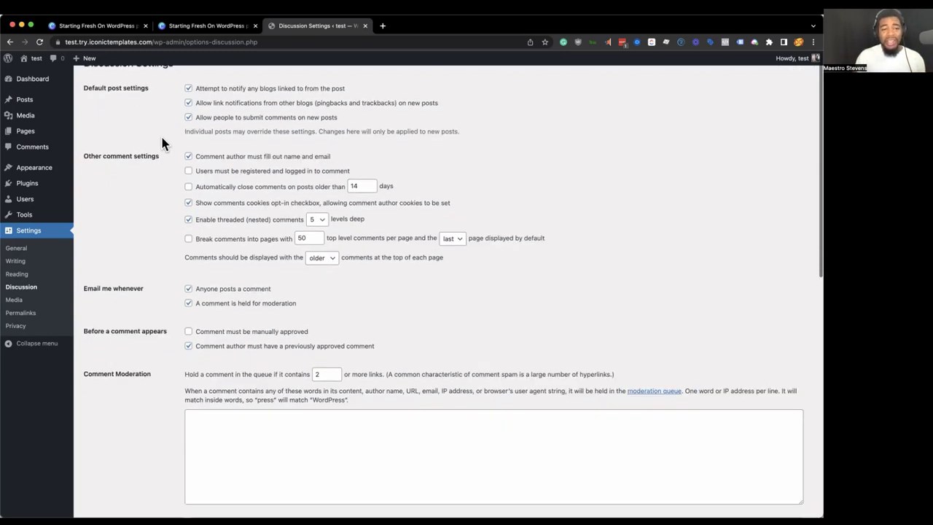
scroll(161, 141, "up", 1)
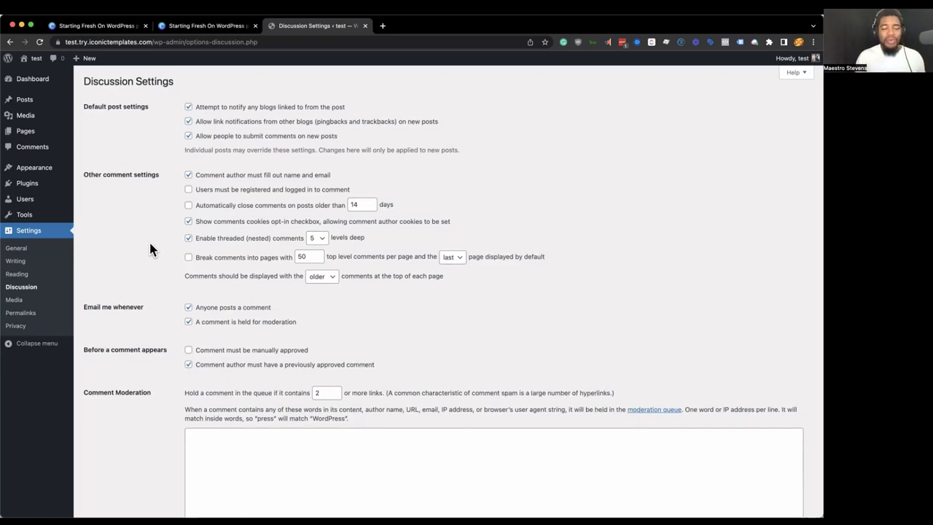
Step: View the Media, Permalinks and Privacy settings pages in turn
left_click(16, 299)
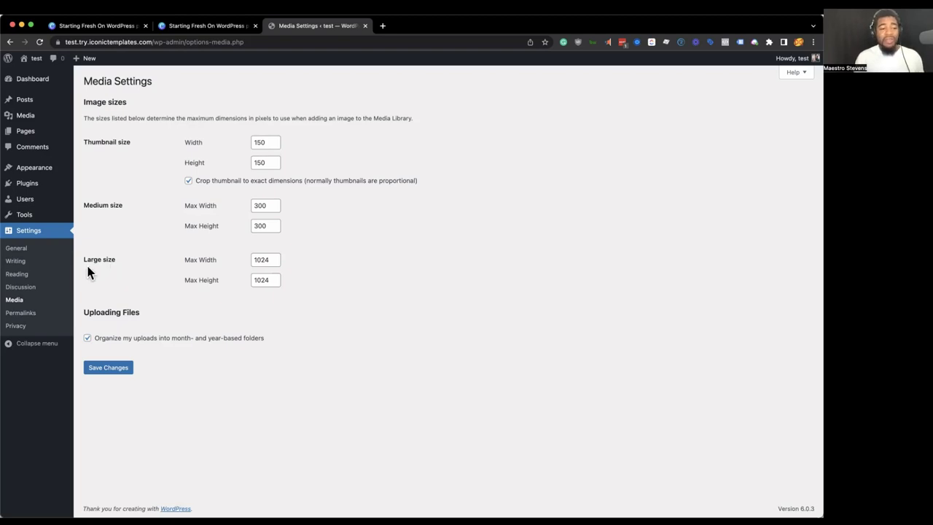
left_click(21, 312)
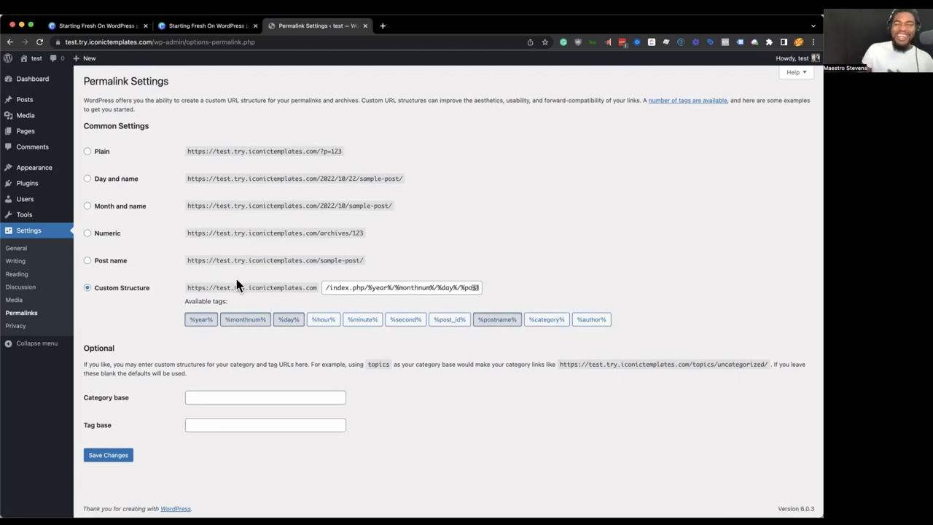
left_click(29, 326)
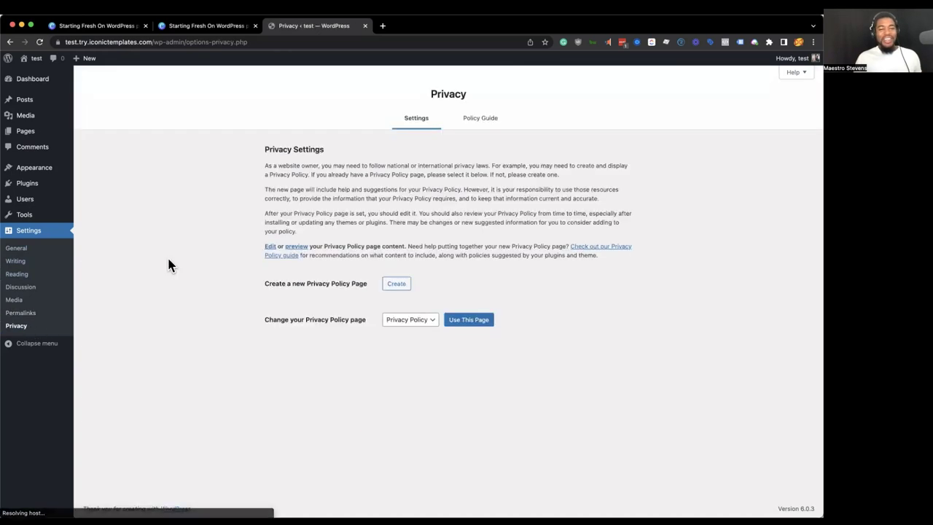
Step: View the pages available as the site's Privacy Policy page, keeping the current selection
left_click(431, 324)
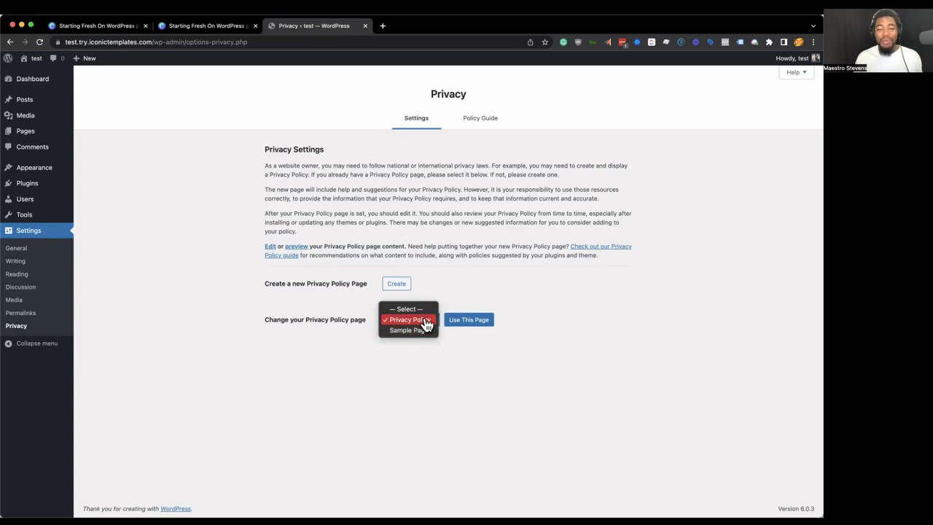
left_click(219, 331)
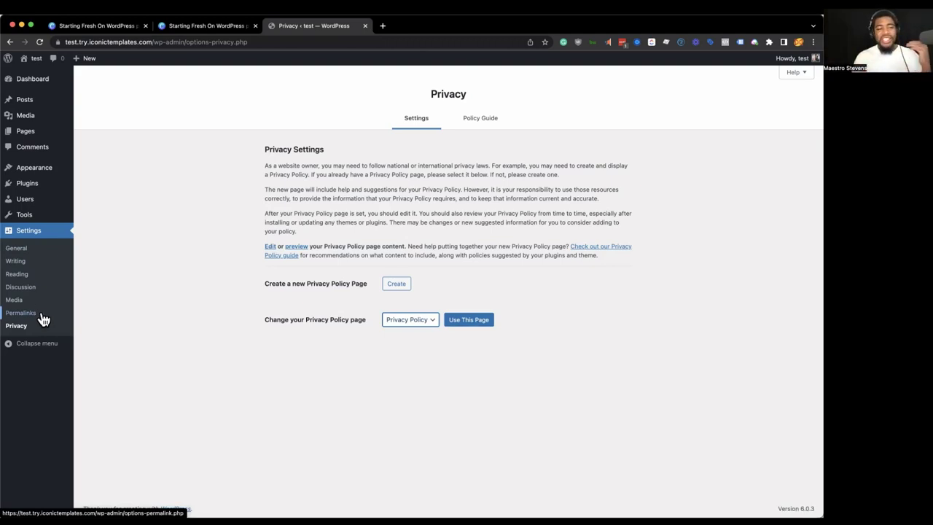
Step: Switch to the Canva presentation, advance it to the Adding Your Theme slide, and return to the WordPress admin
left_click(233, 24)
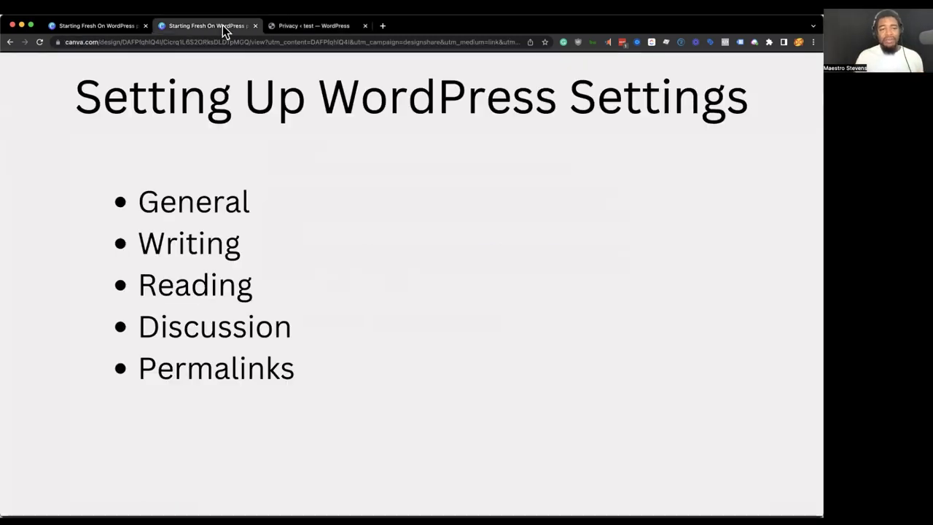
left_click(798, 285)
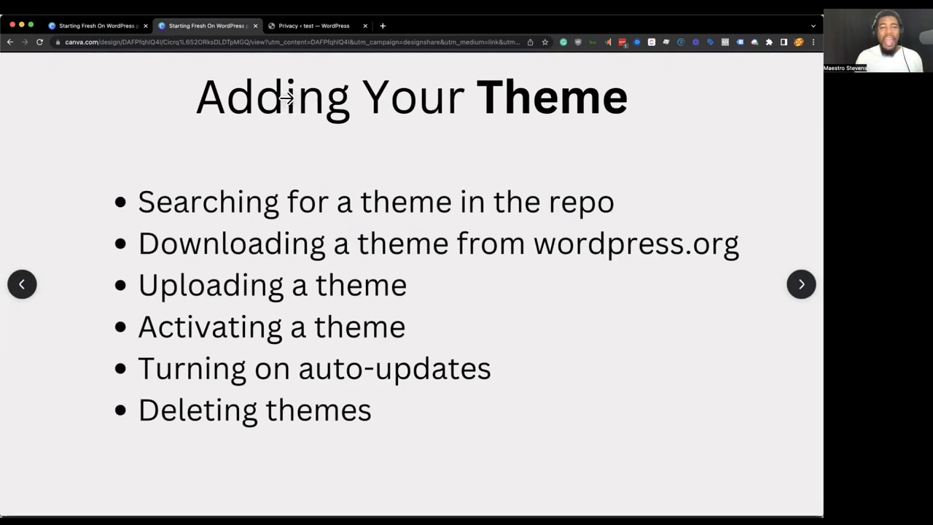
left_click(289, 28)
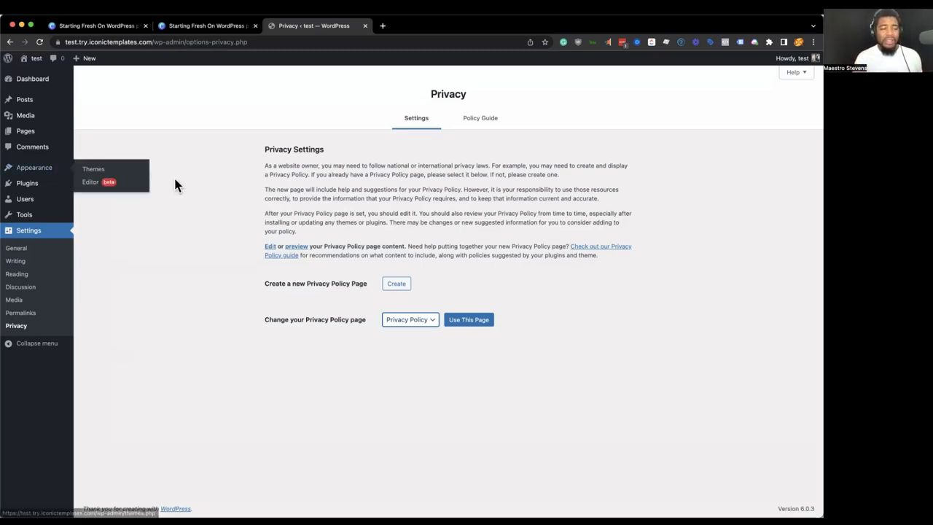
Step: Open the site's Themes page and look over the installed themes
left_click(47, 176)
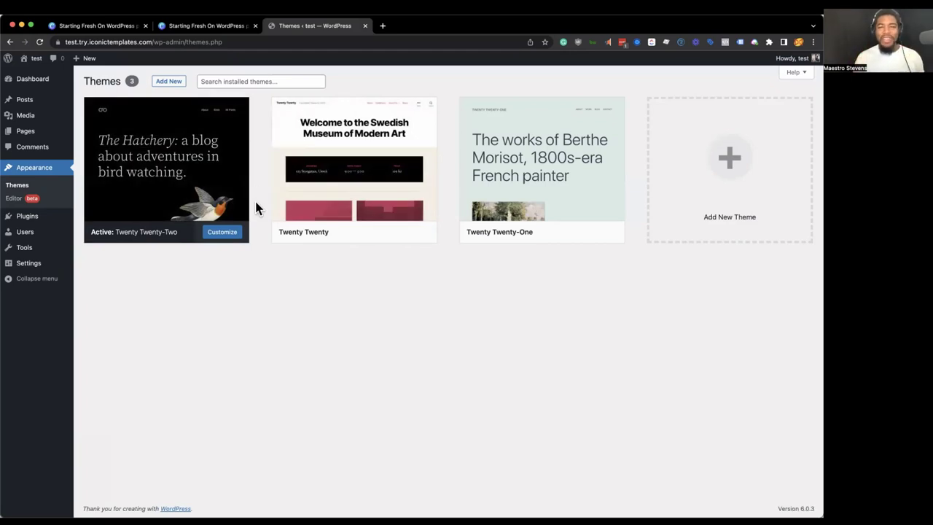
mouse_move(462, 182)
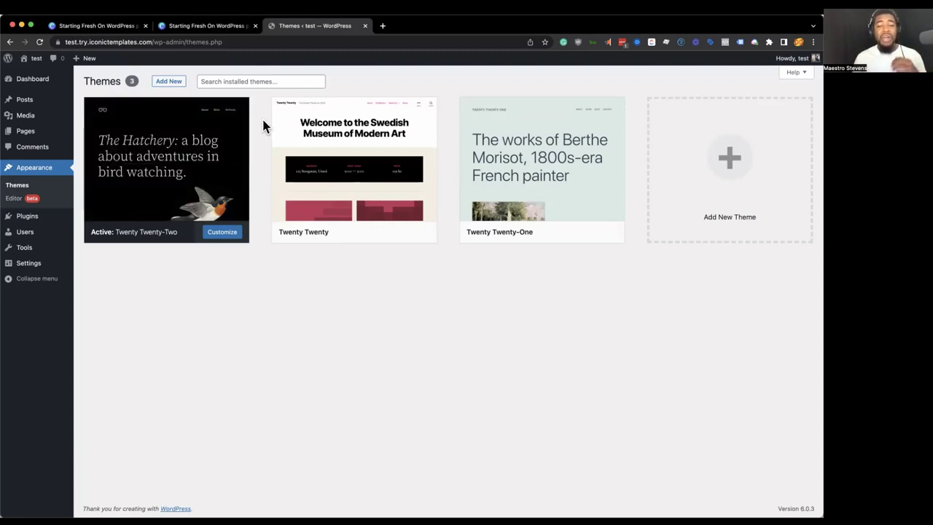
mouse_move(241, 151)
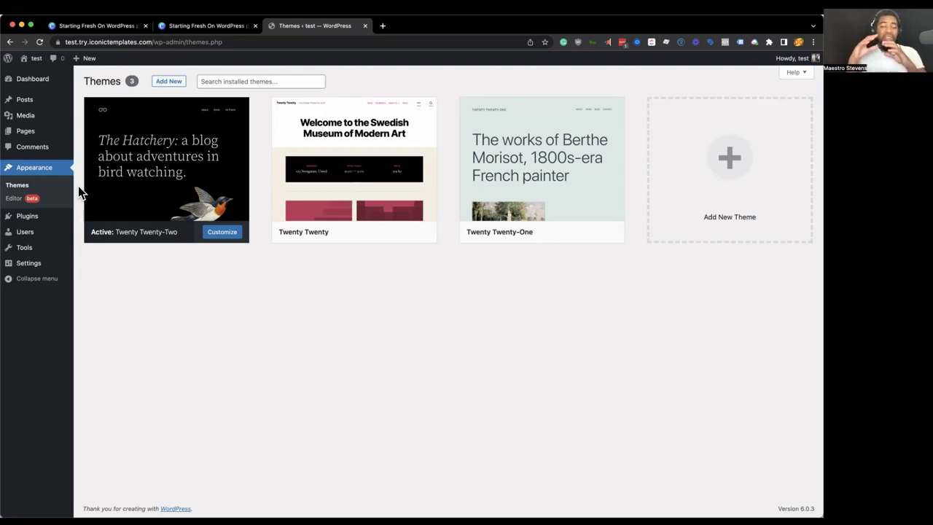
mouse_move(241, 197)
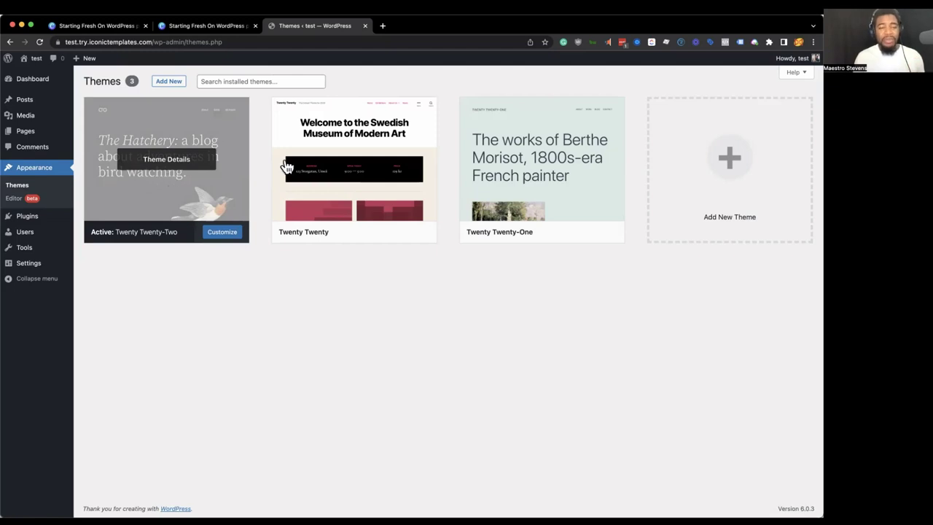
Step: Open the Add Themes directory and check it against the Adding Your Theme slide in Canva
left_click(170, 82)
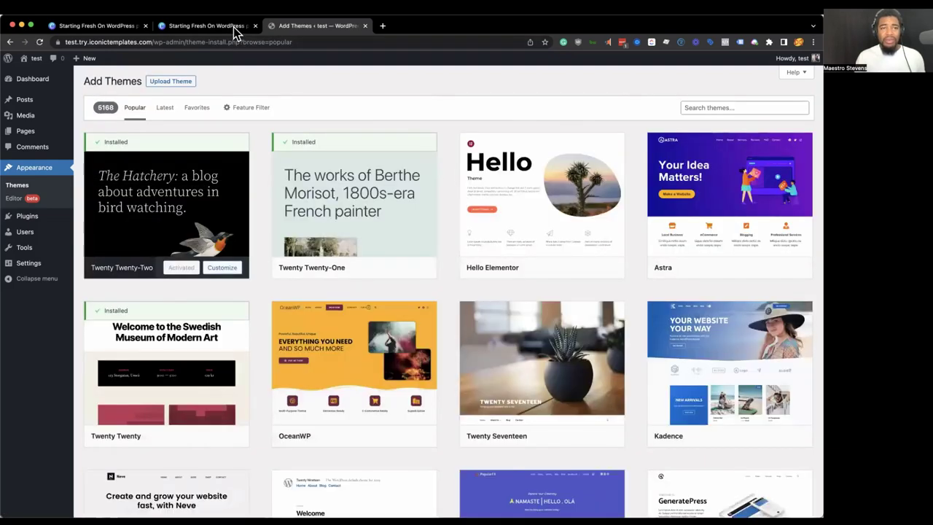
left_click(233, 27)
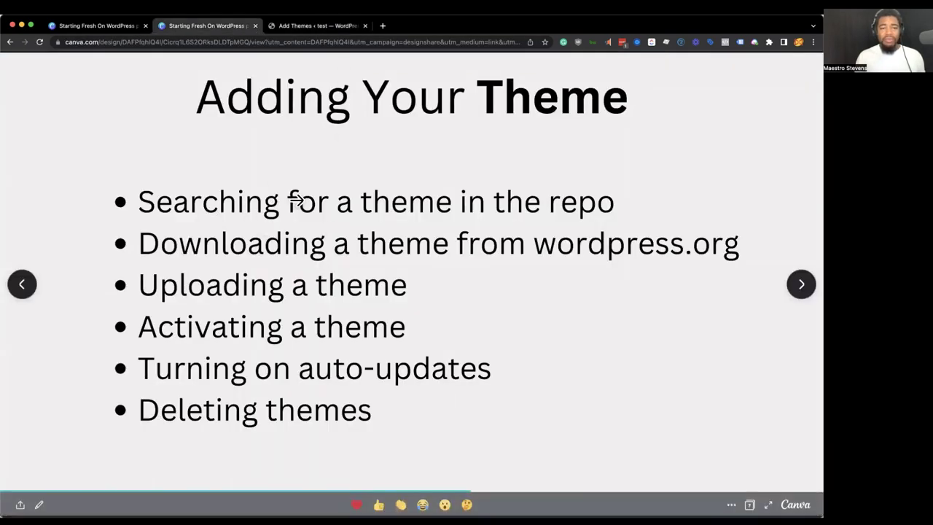
left_click(314, 30)
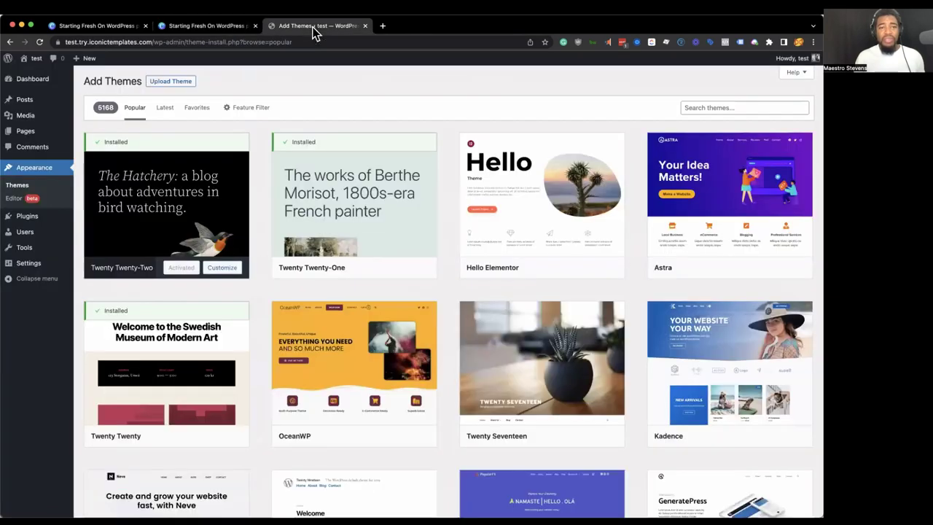
left_click(235, 27)
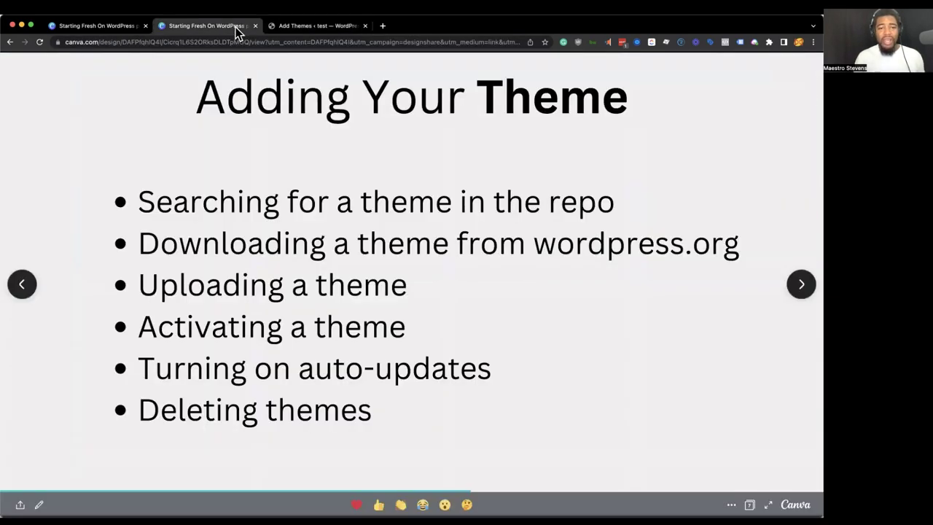
left_click(324, 22)
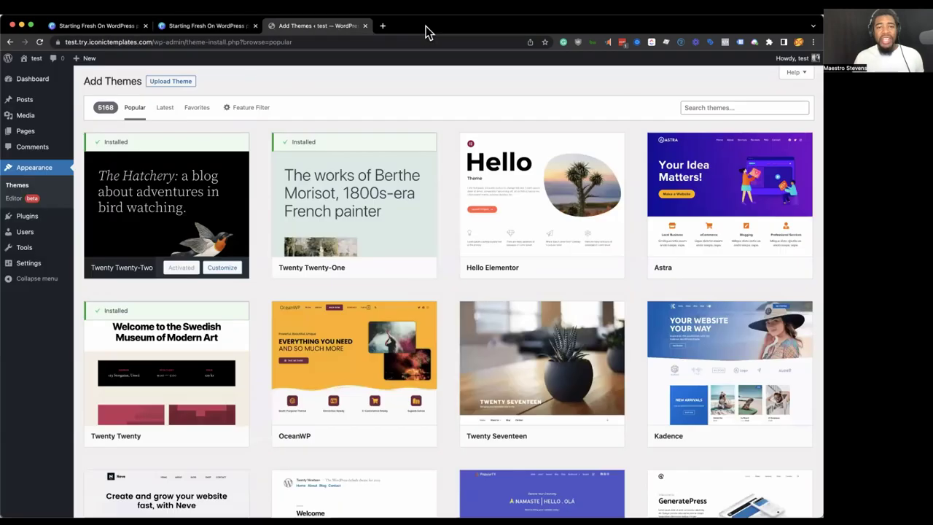
Step: Open wordpress.org in a new browser tab and go to its Themes directory
left_click(382, 26)
type("wor")
key("Return")
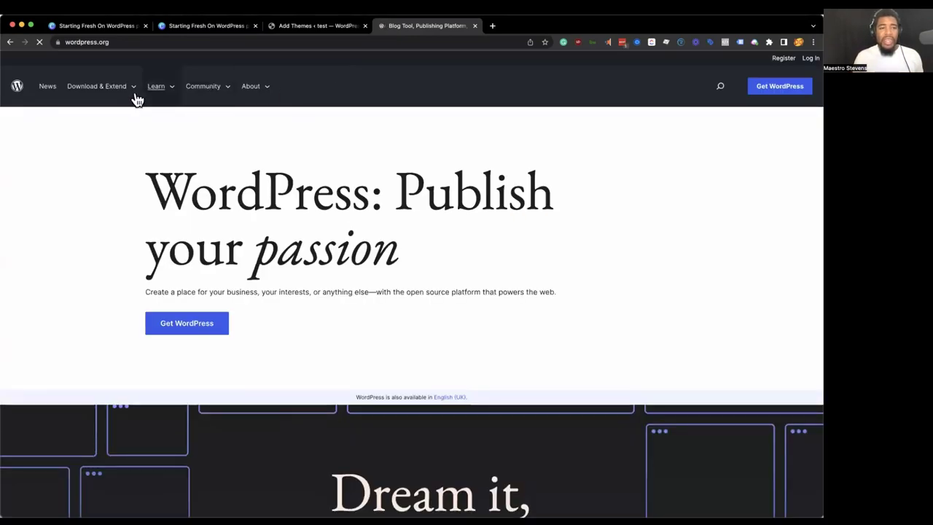
mouse_move(98, 97)
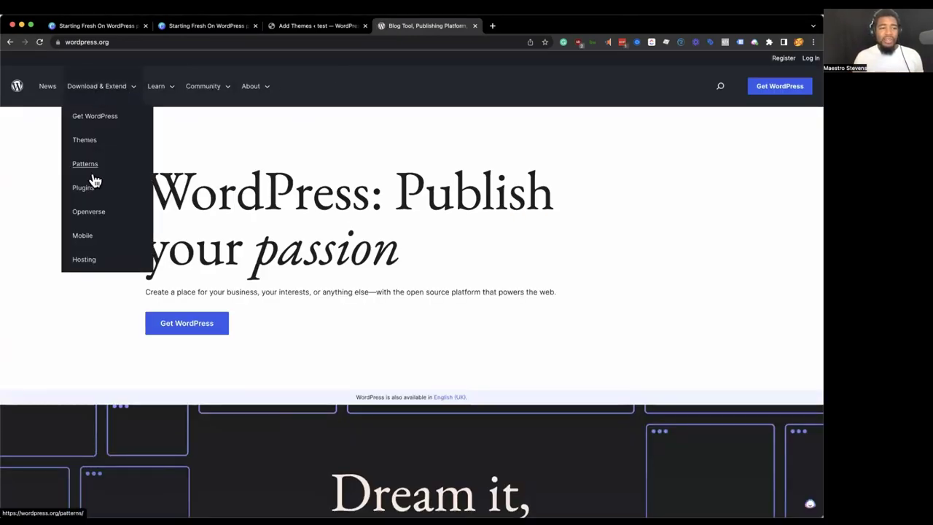
left_click(89, 142)
scroll(173, 176, "down", 3)
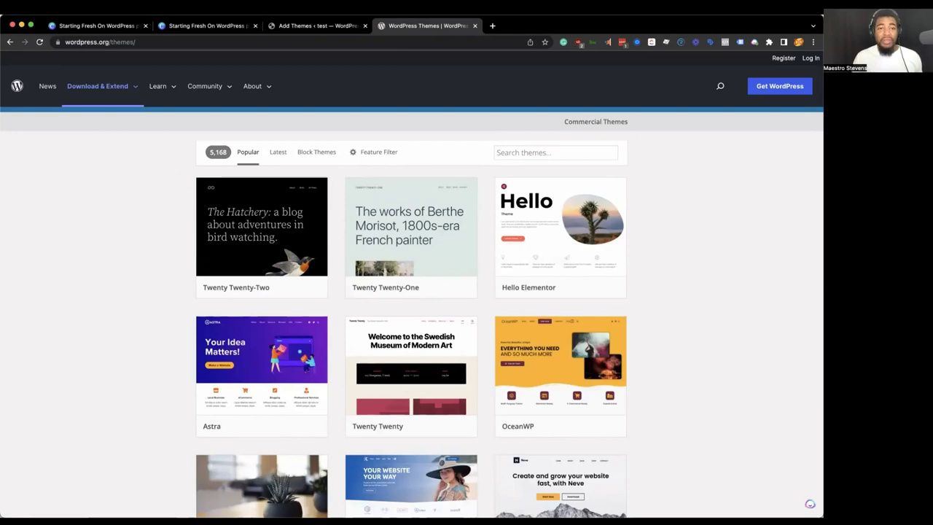
Step: Compare the wordpress.org theme directory with the admin's Add Themes page and examine the popular themes listed there
left_click(318, 26)
left_click(407, 24)
left_click(347, 29)
left_click(408, 26)
left_click(345, 29)
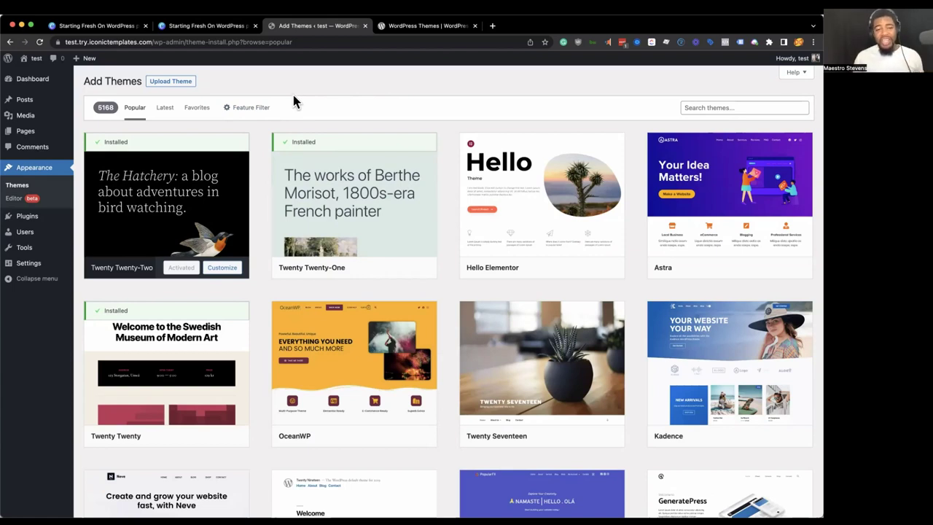
scroll(453, 92, "down", 1)
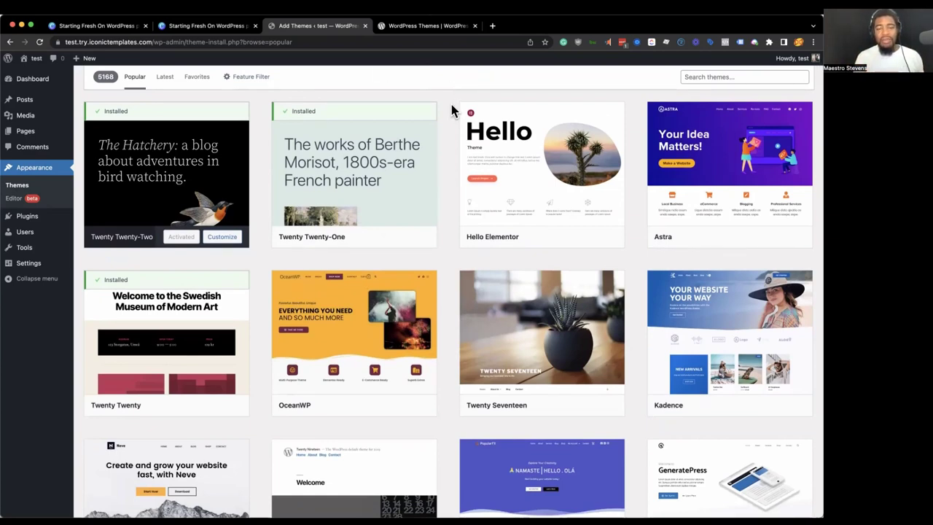
scroll(449, 112, "down", 3)
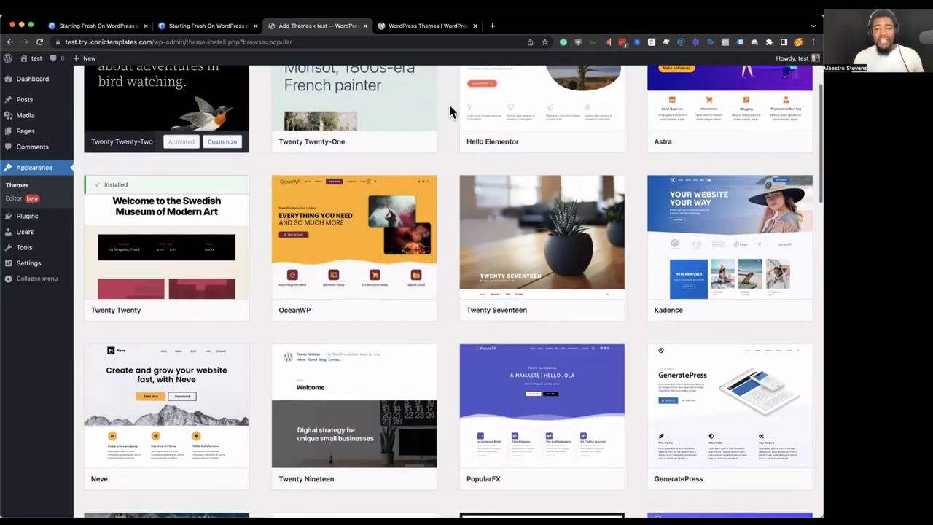
scroll(449, 112, "up", 1)
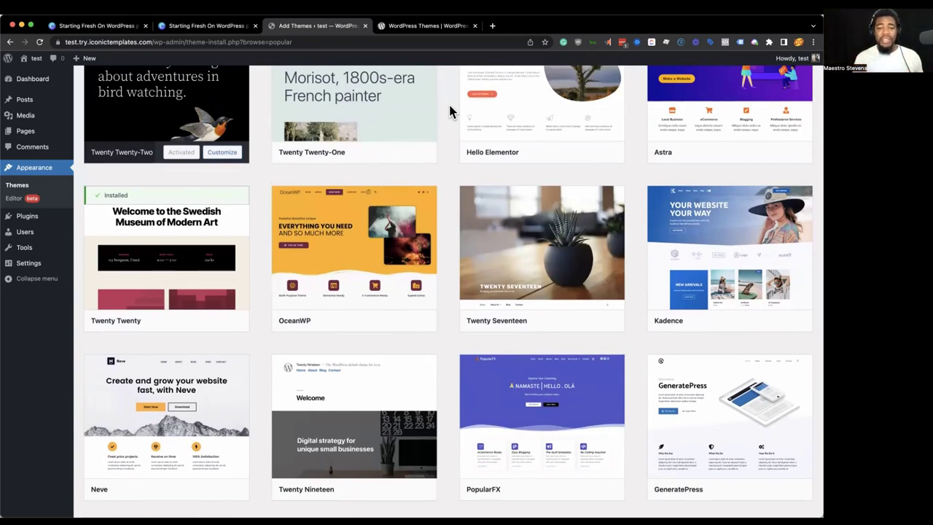
scroll(447, 108, "down", 1)
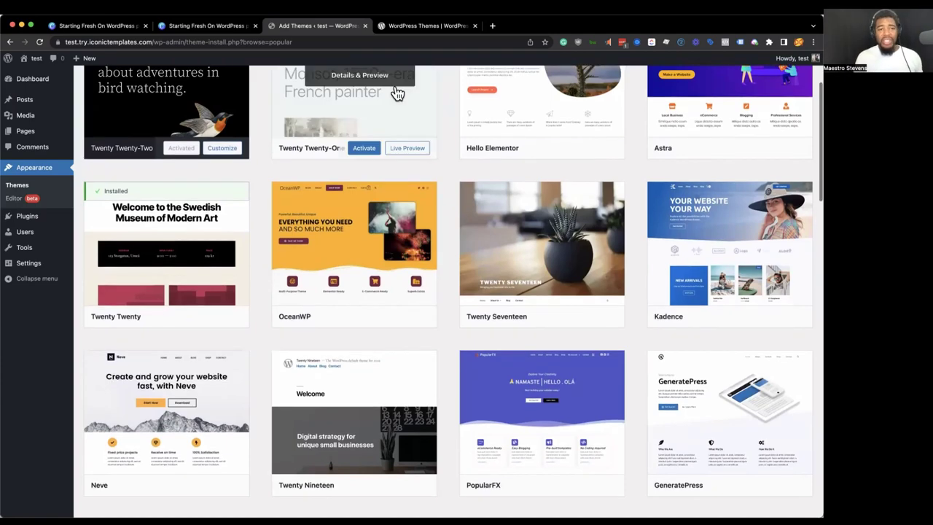
Step: Consult the theme topics on the Adding Your Theme slide in Canva and return to the Add Themes page
left_click(236, 29)
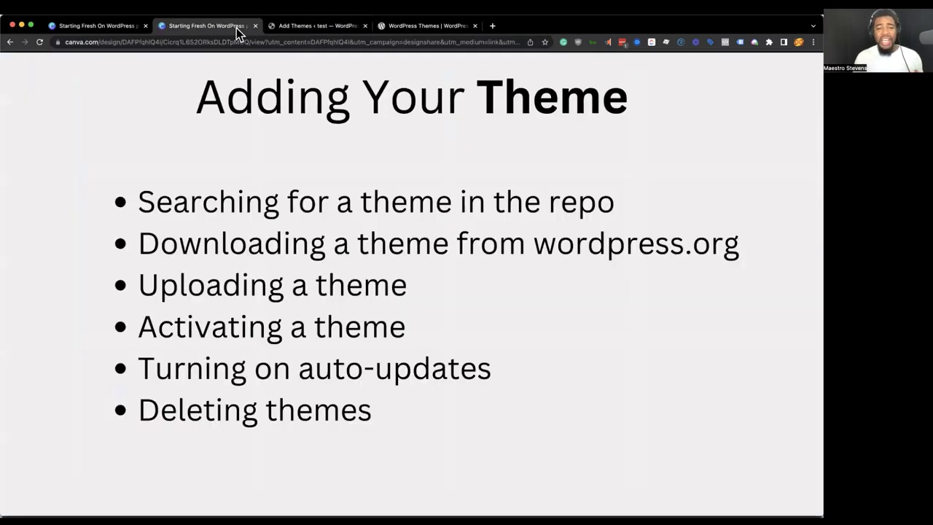
mouse_move(313, 224)
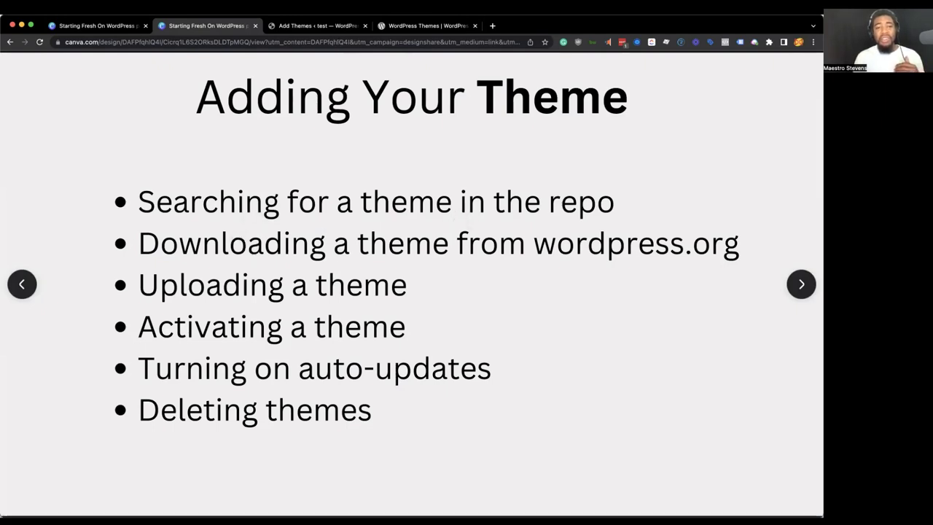
left_click(330, 27)
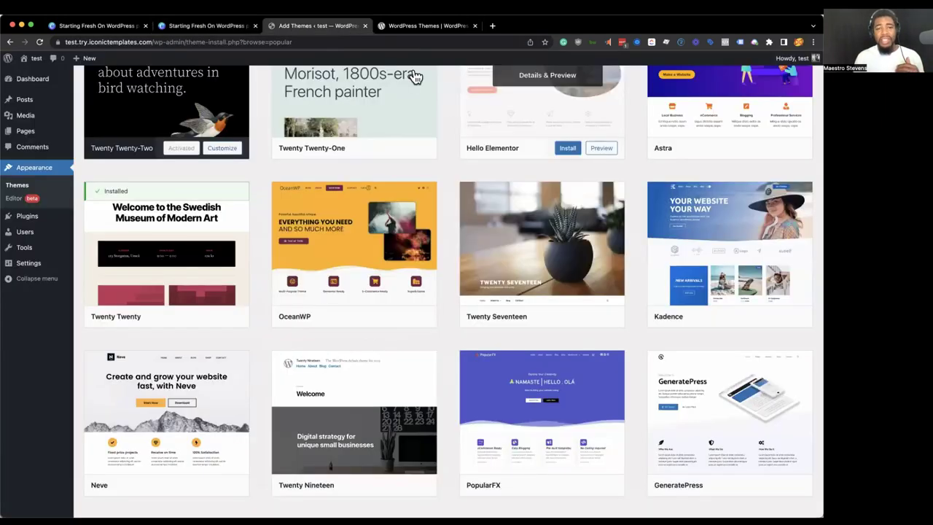
left_click(241, 26)
left_click(334, 27)
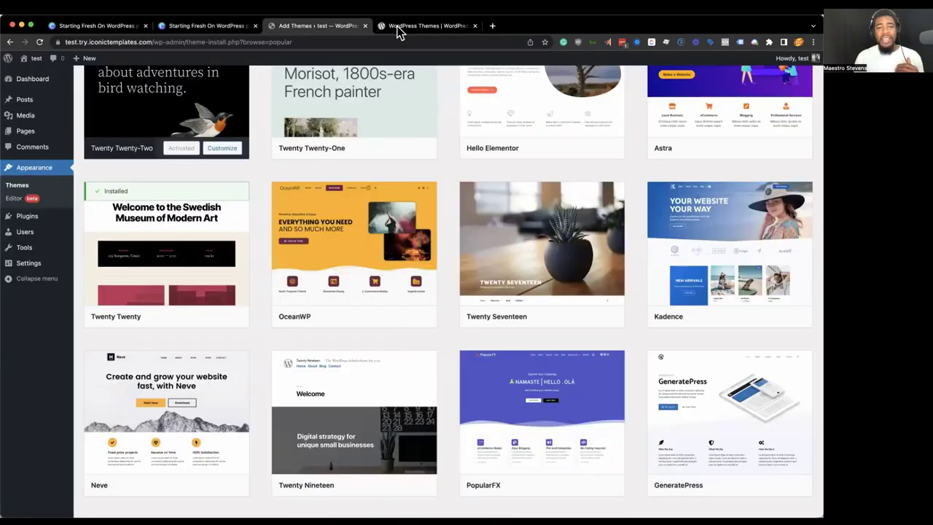
Step: Download the Twenty Twenty-Two and Astra theme zip files from the wordpress.org Themes directory
left_click(400, 26)
left_click(306, 289)
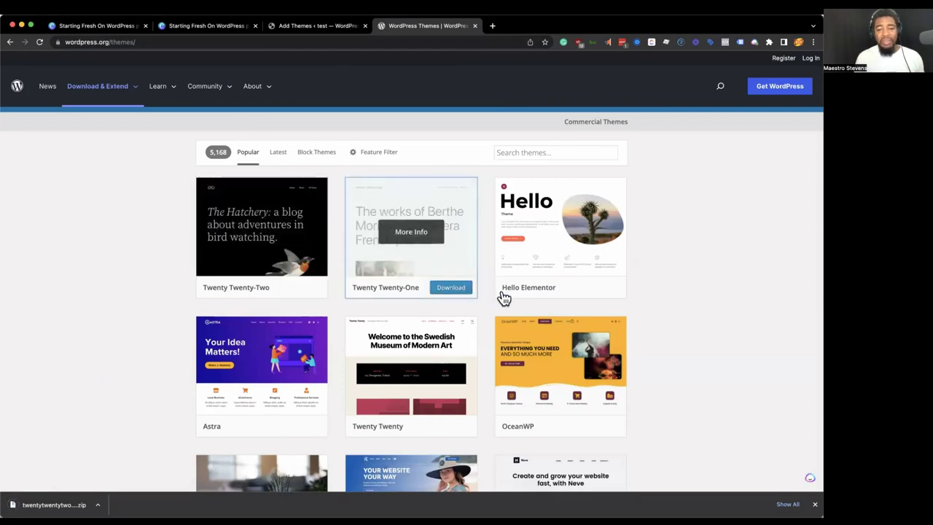
scroll(291, 397, "down", 3)
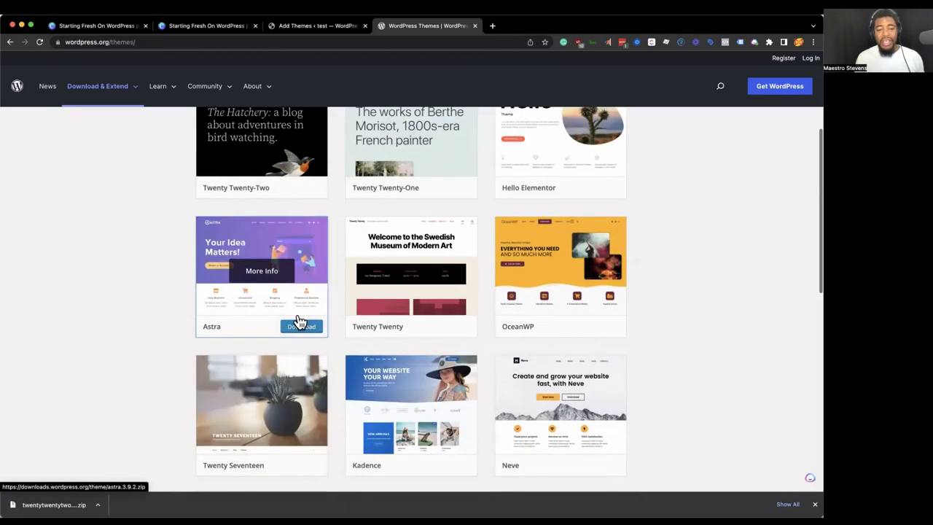
left_click(305, 331)
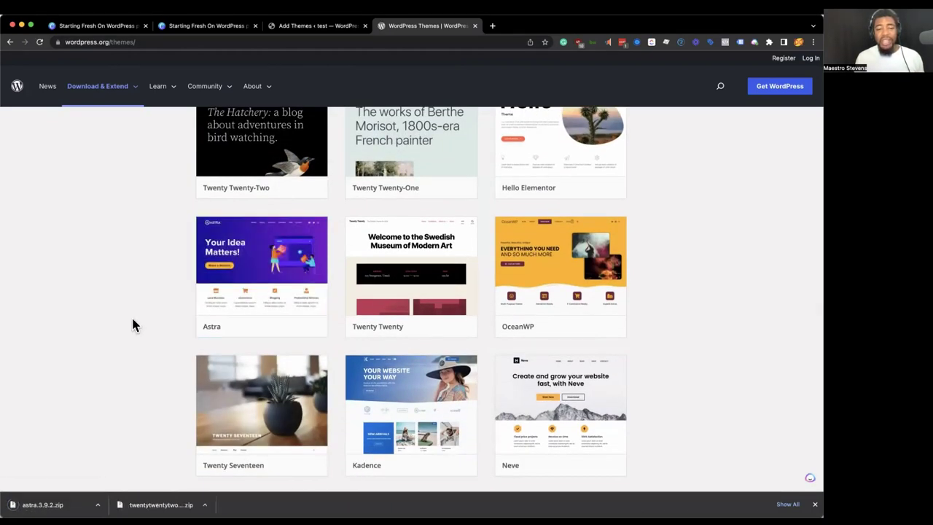
scroll(120, 319, "up", 2)
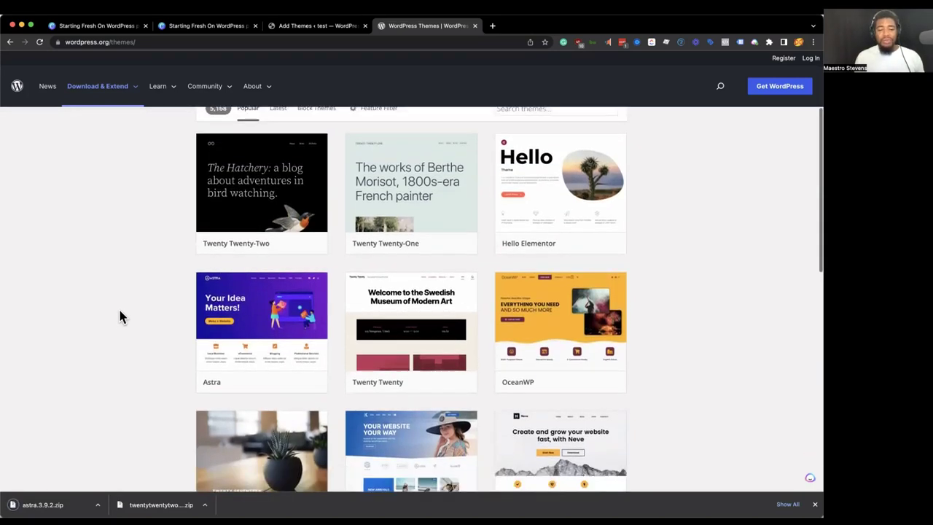
scroll(132, 304, "down", 2)
mouse_move(204, 271)
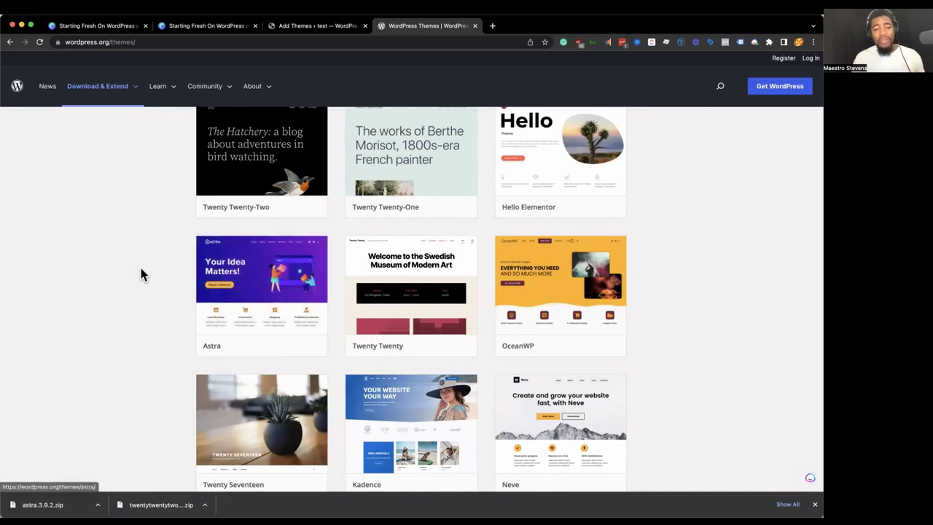
scroll(142, 274, "up", 1)
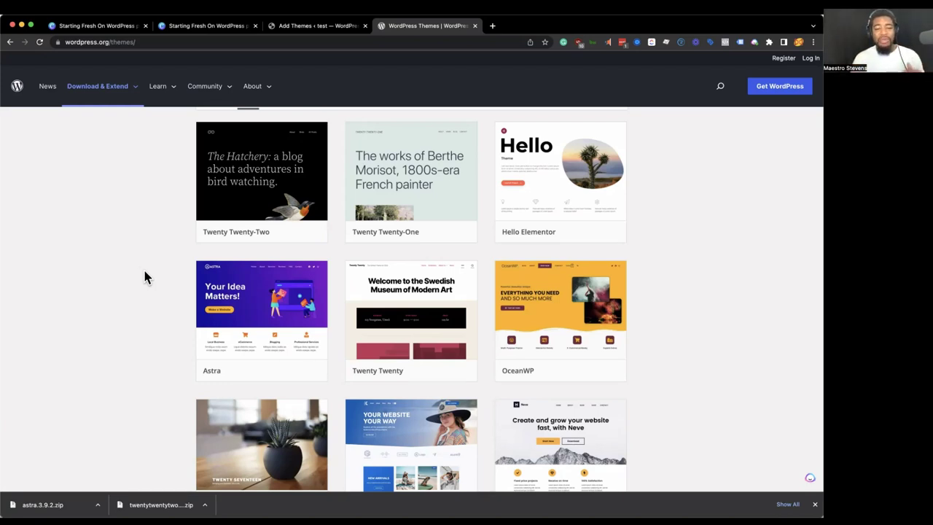
scroll(145, 271, "down", 1)
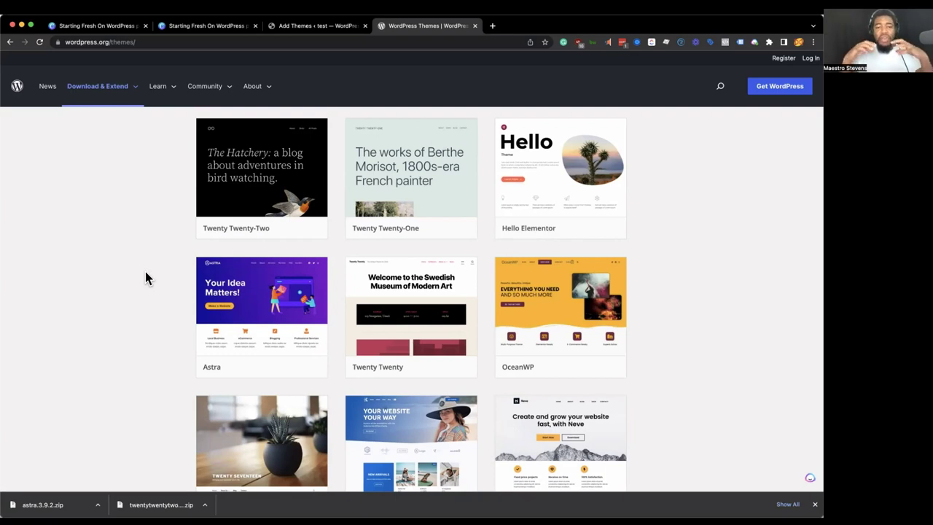
scroll(146, 275, "down", 2)
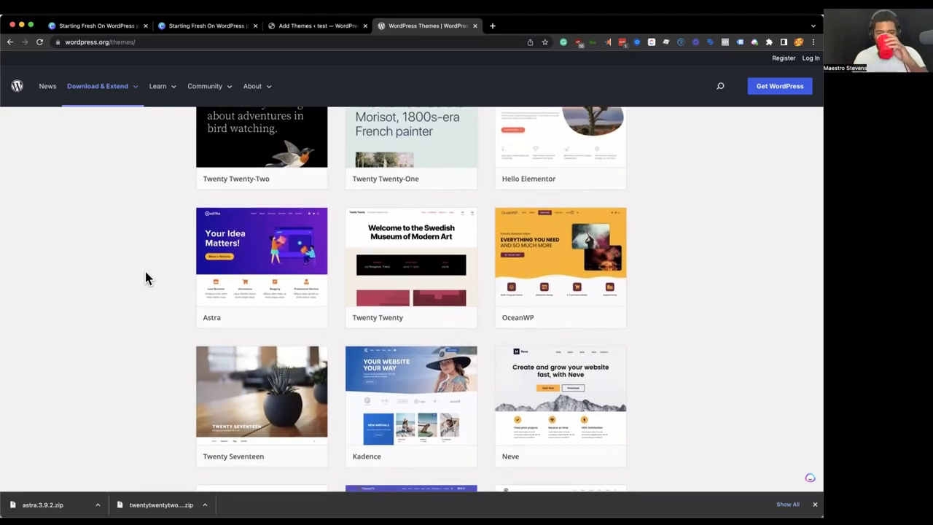
scroll(145, 272, "down", 1)
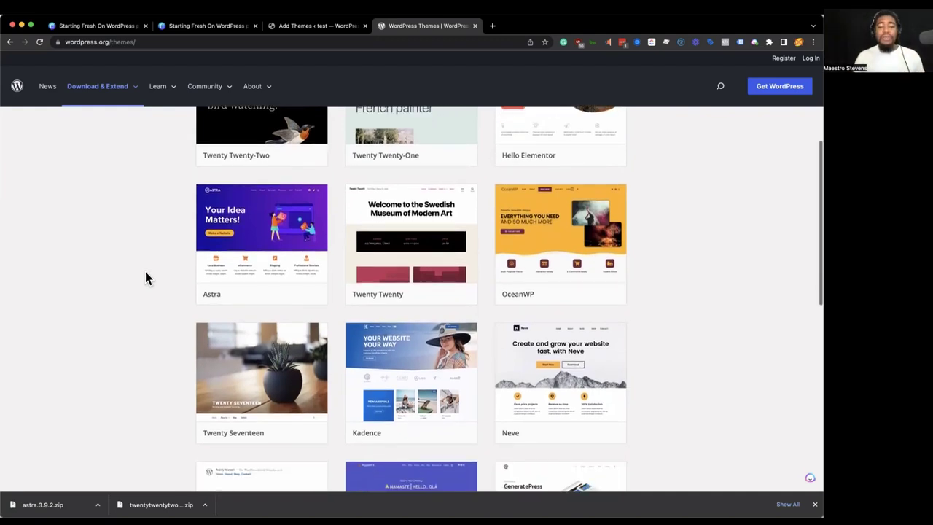
Step: Browse the themes in the wordpress.org directory and the matching popular themes on the site's Add Themes page
scroll(145, 277, "up", 2)
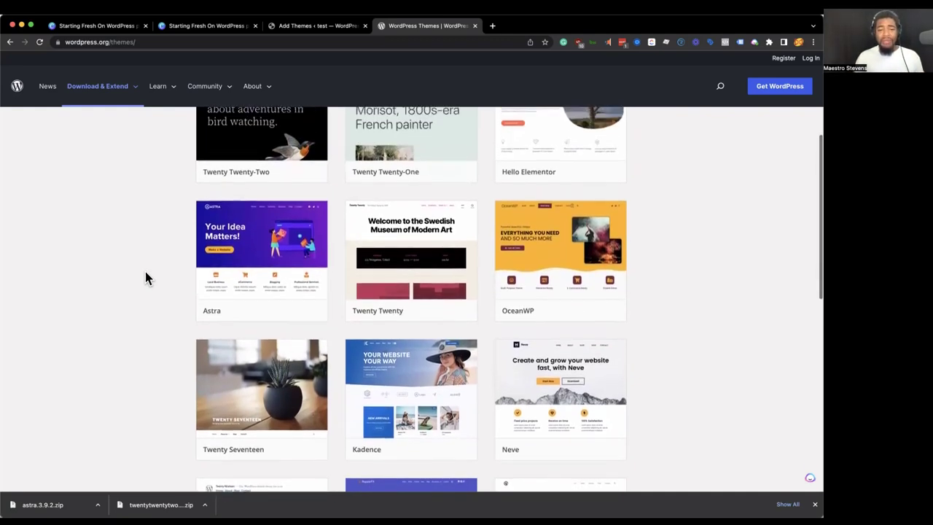
scroll(145, 277, "down", 5)
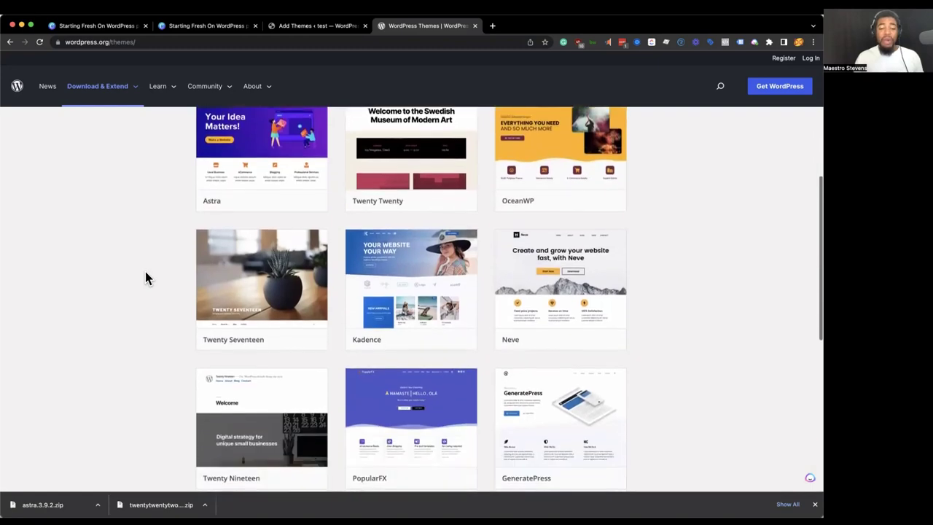
scroll(145, 271, "up", 5)
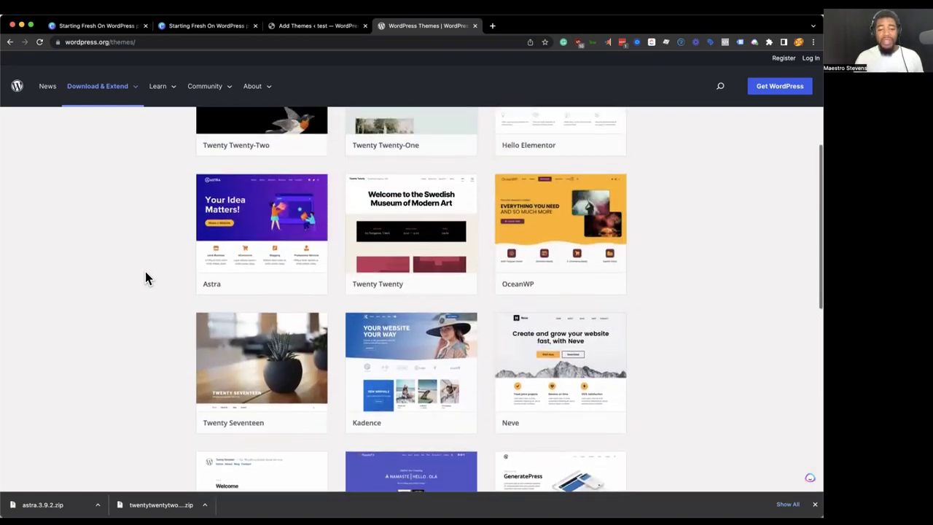
left_click(302, 24)
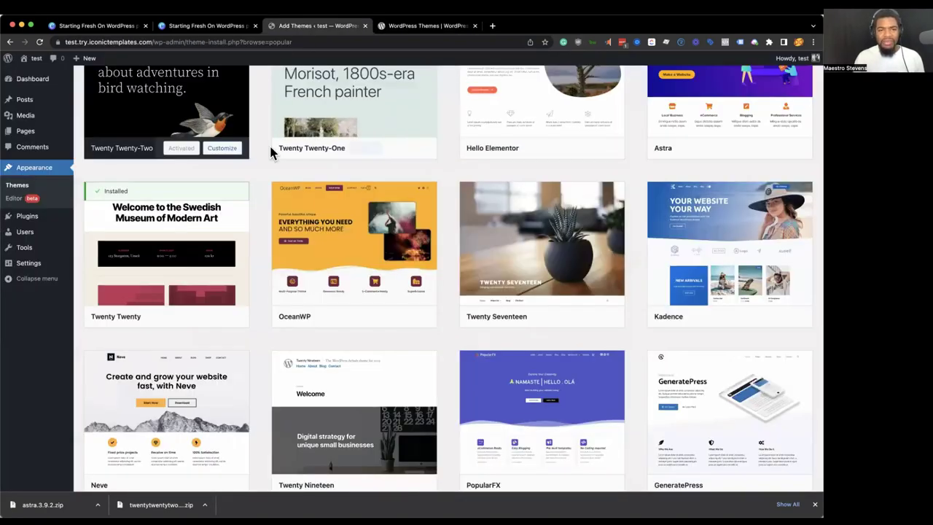
scroll(258, 145, "up", 1)
scroll(260, 154, "up", 2)
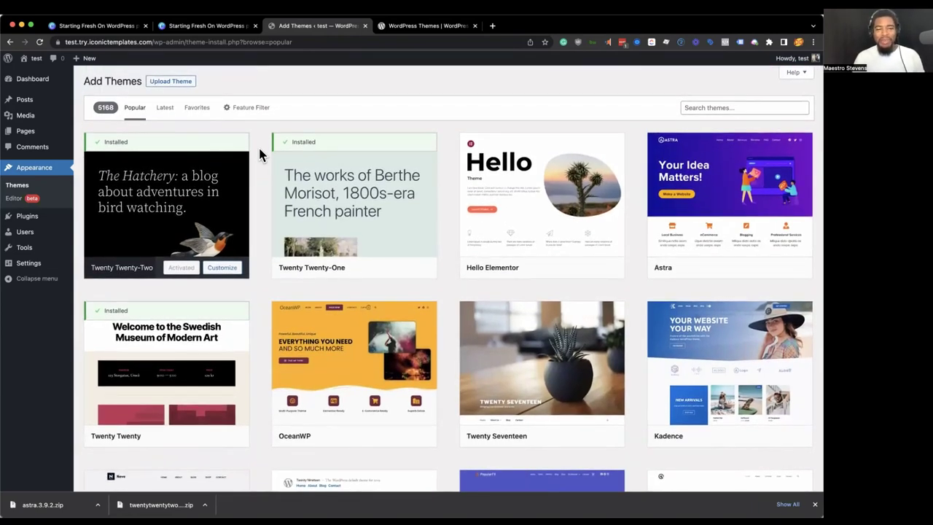
scroll(260, 149, "down", 1)
scroll(259, 153, "down", 3)
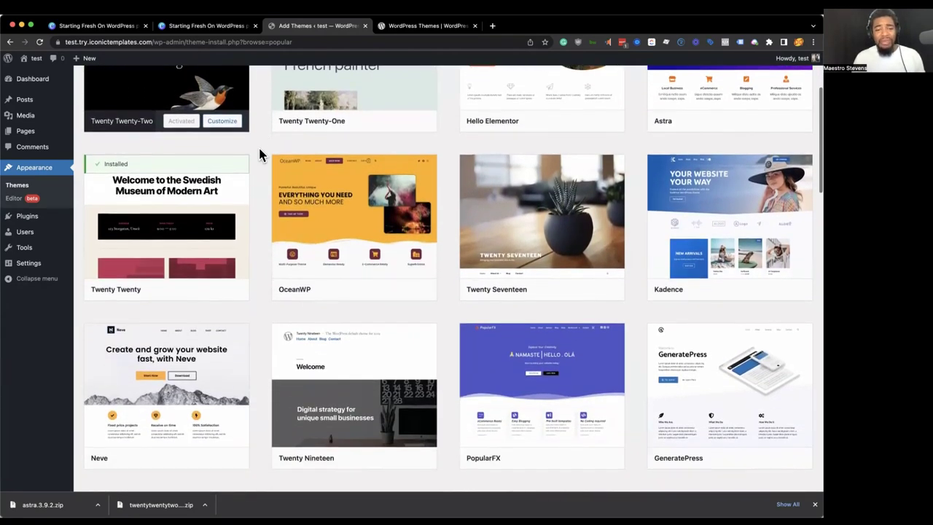
scroll(258, 154, "down", 1)
scroll(258, 155, "down", 1)
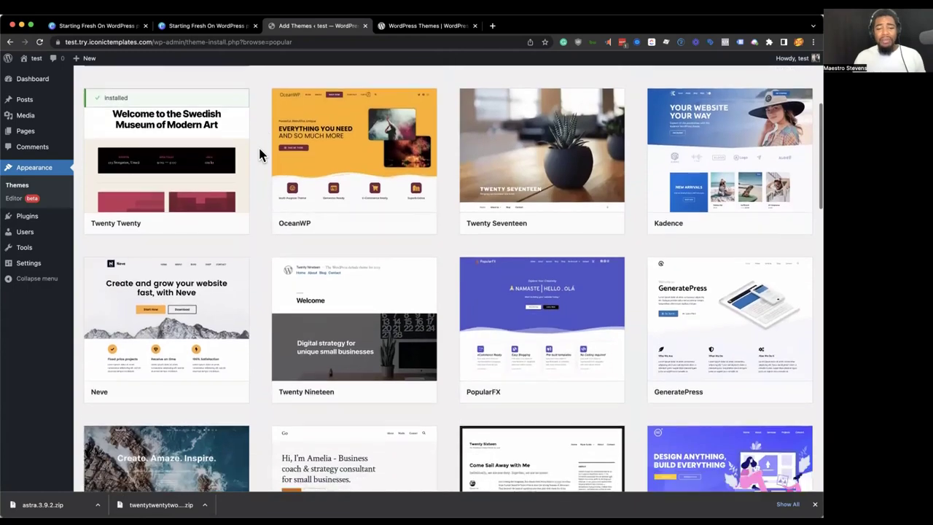
scroll(258, 154, "up", 3)
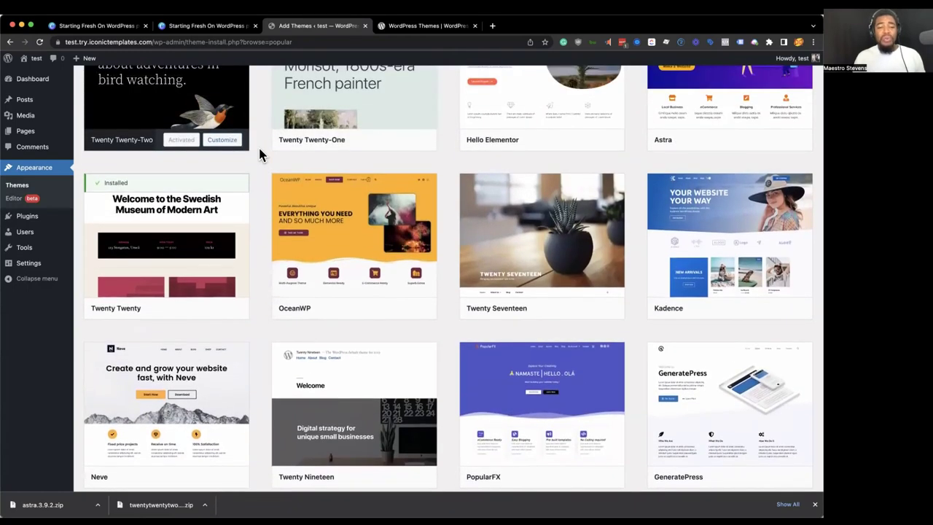
mouse_move(600, 232)
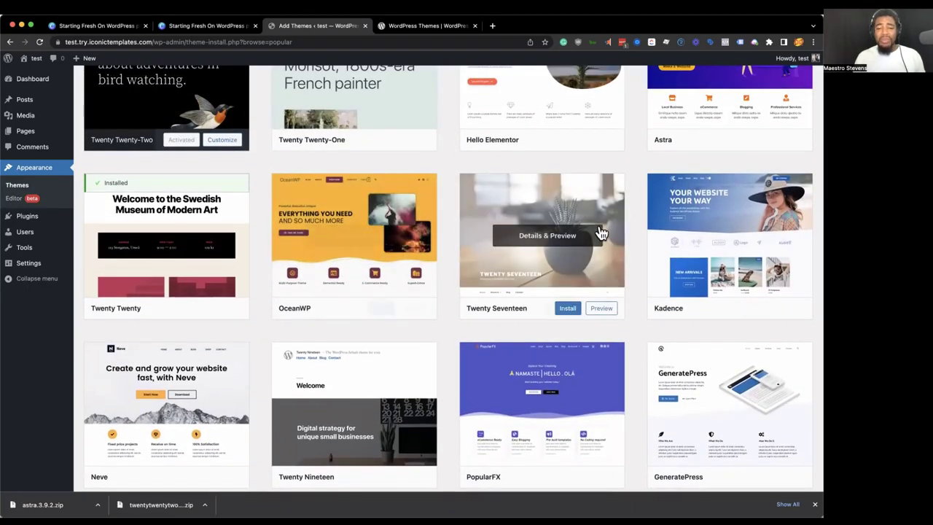
Step: Install the Astra and Kadence themes from the popular themes on the Add Themes page
scroll(445, 226, "up", 1)
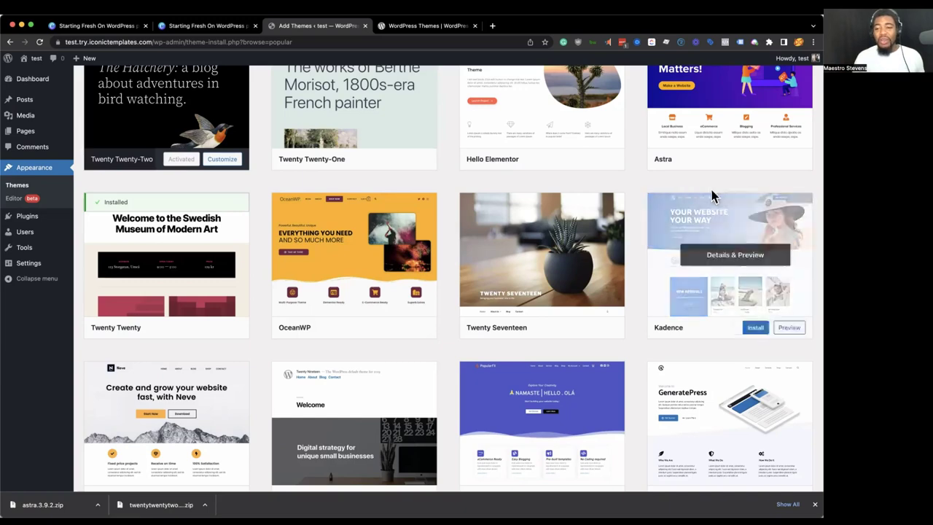
scroll(634, 195, "up", 2)
scroll(636, 191, "up", 1)
mouse_move(728, 232)
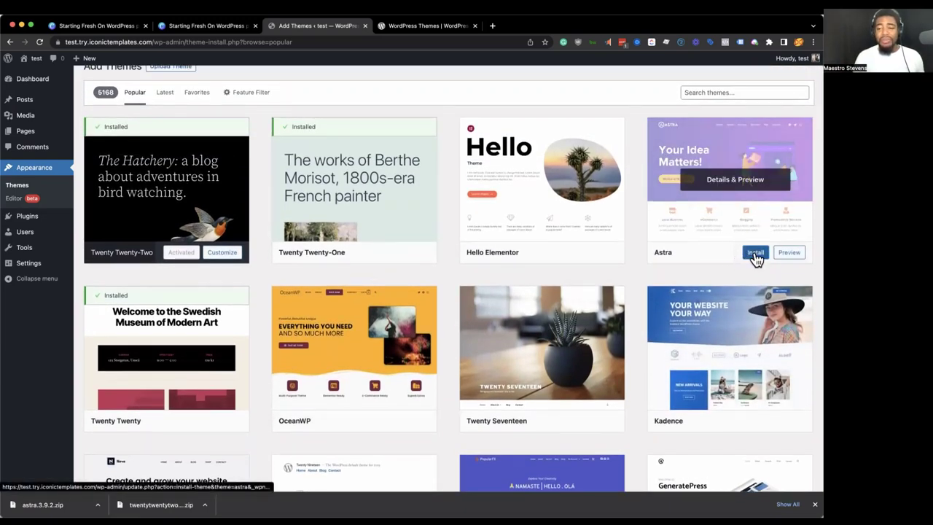
left_click(754, 253)
scroll(635, 243, "down", 5)
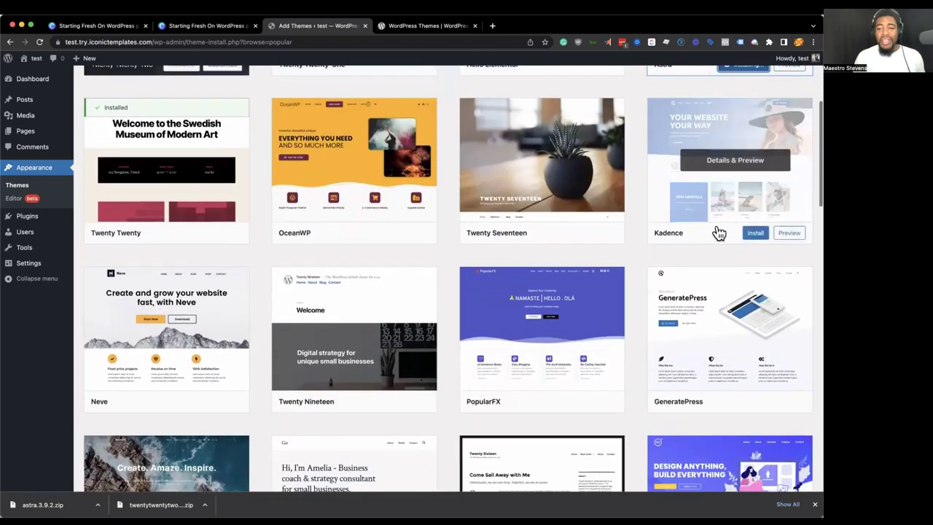
left_click(754, 232)
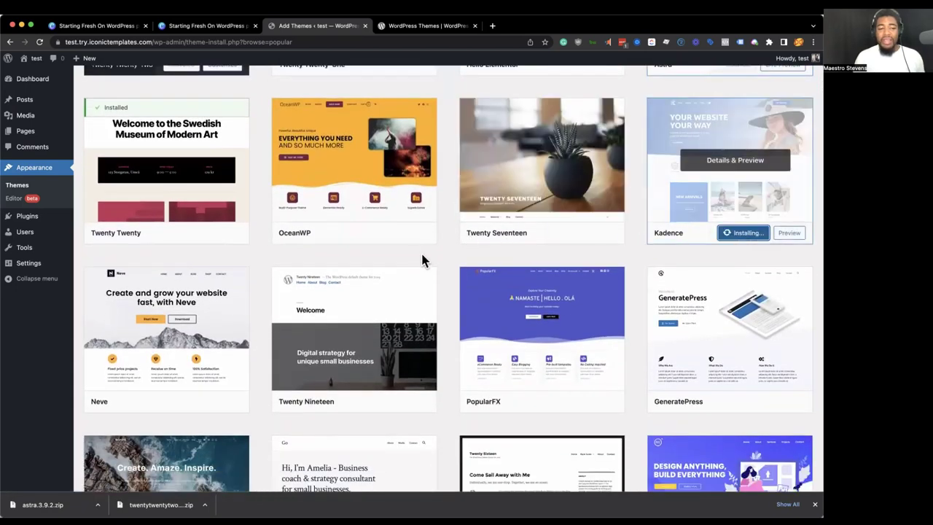
Step: Look through more of the popular themes and install the OceanWP theme
scroll(266, 264, "down", 2)
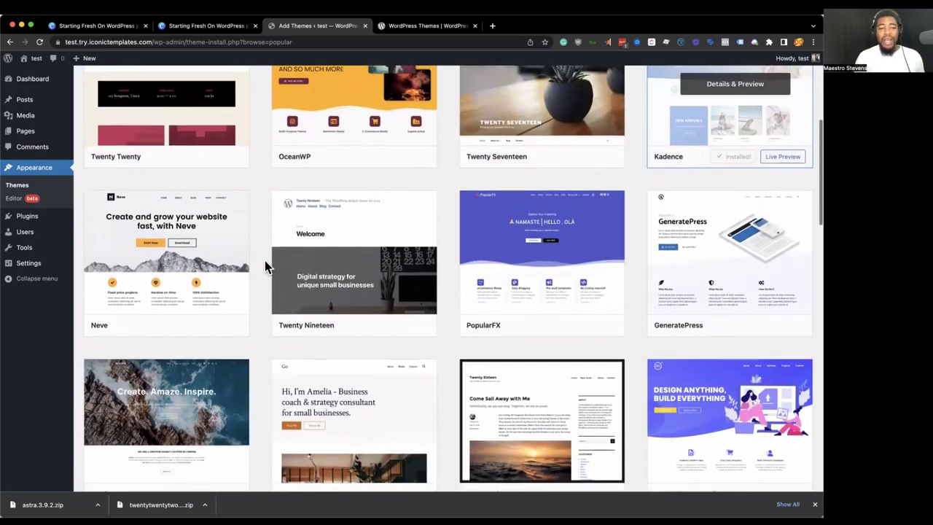
scroll(277, 233, "up", 1)
scroll(253, 219, "down", 2)
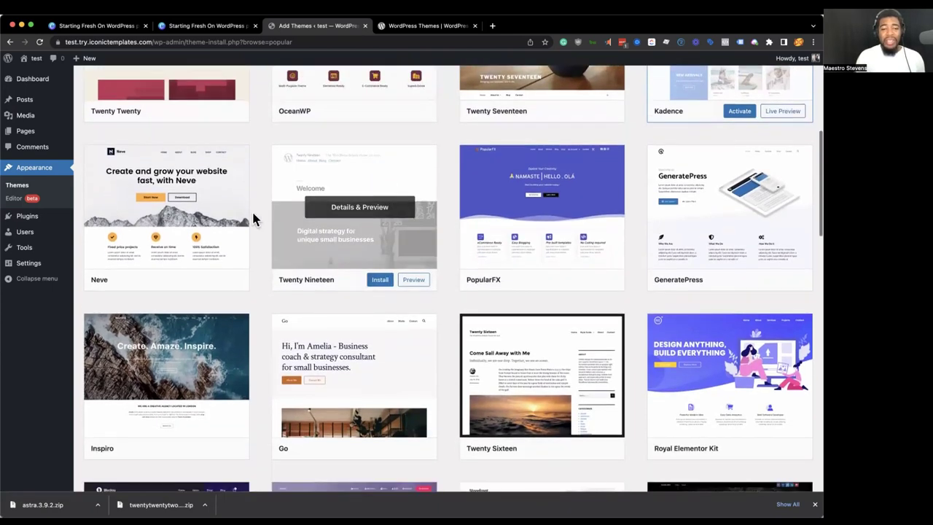
scroll(254, 219, "down", 2)
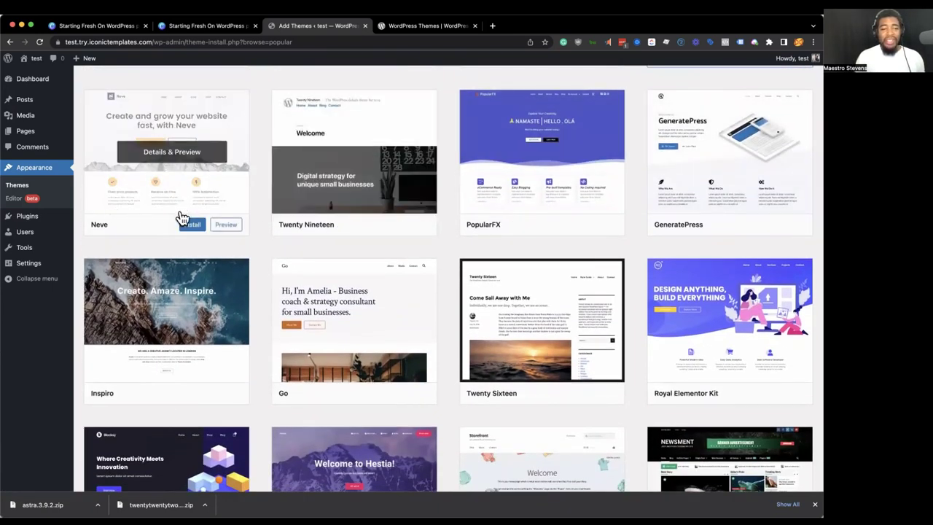
scroll(182, 225, "down", 1)
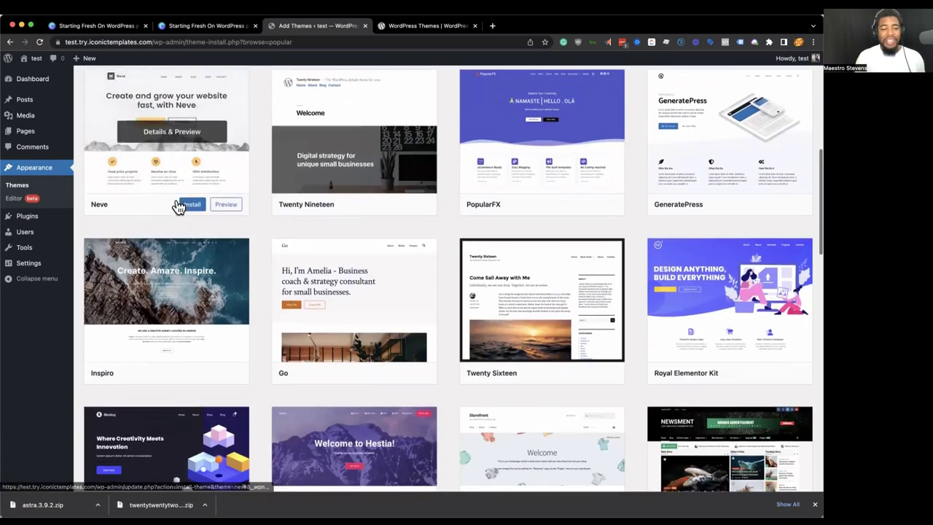
scroll(178, 208, "down", 5)
scroll(175, 341, "up", 6)
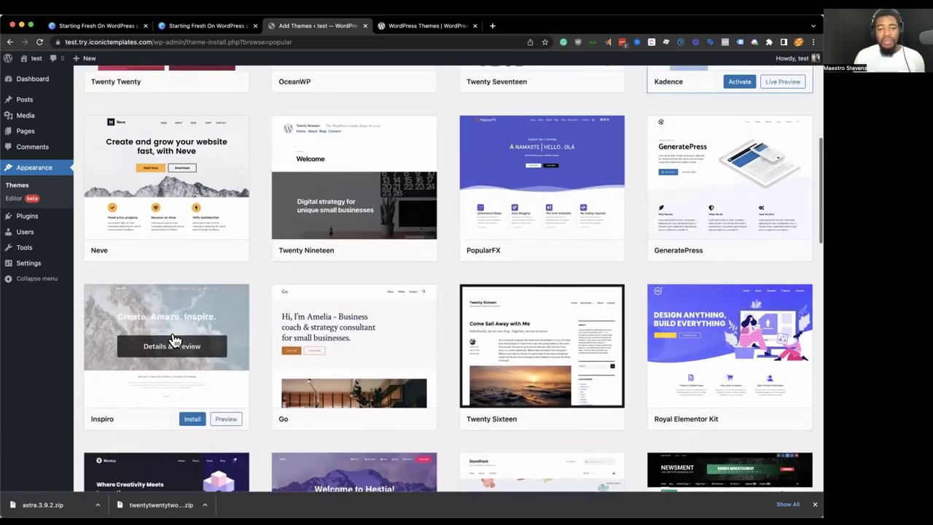
scroll(175, 341, "up", 3)
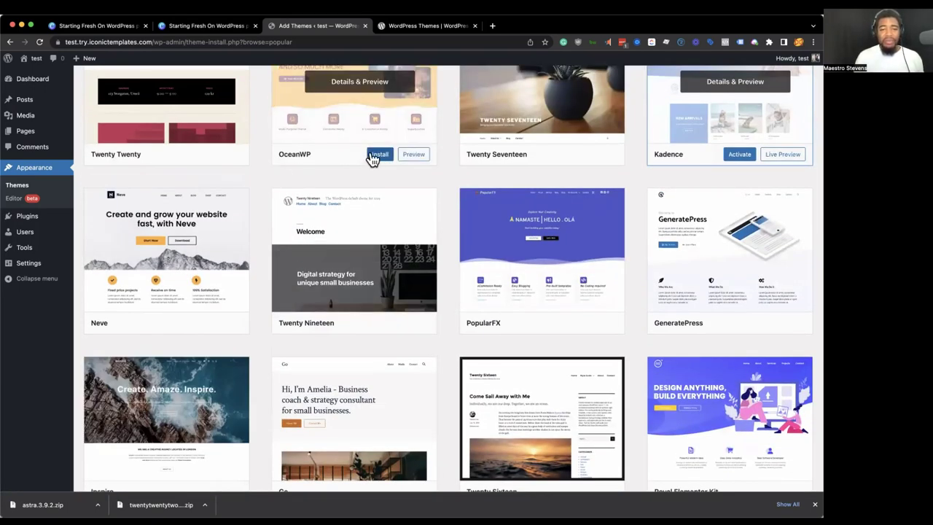
left_click(370, 156)
scroll(264, 182, "up", 8)
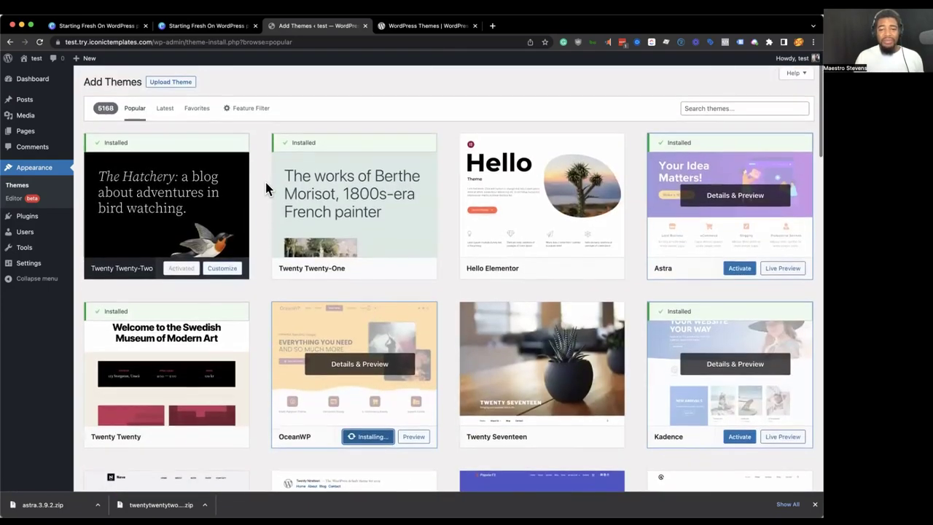
Step: Upload the downloaded astra.3.9.2.zip as a theme, install it and replace the existing Astra copy with the uploaded one
scroll(268, 240, "down", 3)
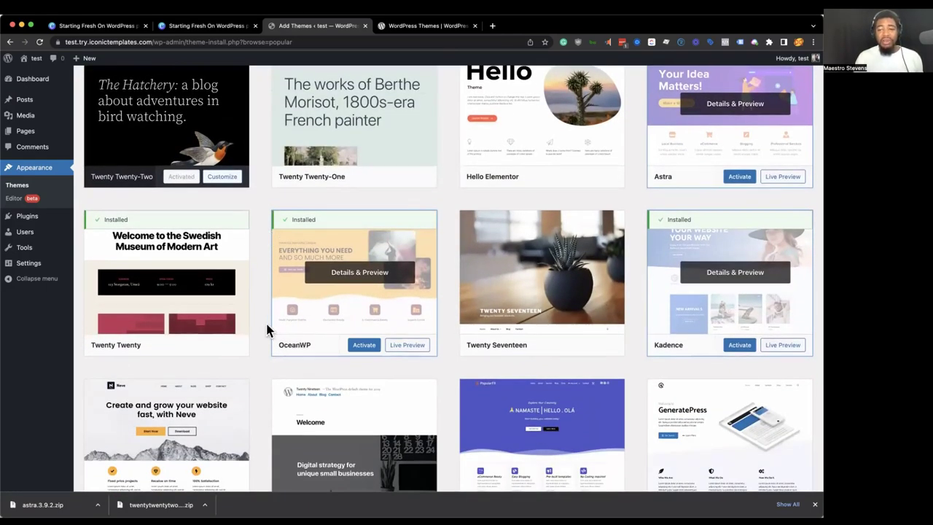
scroll(267, 327, "down", 5)
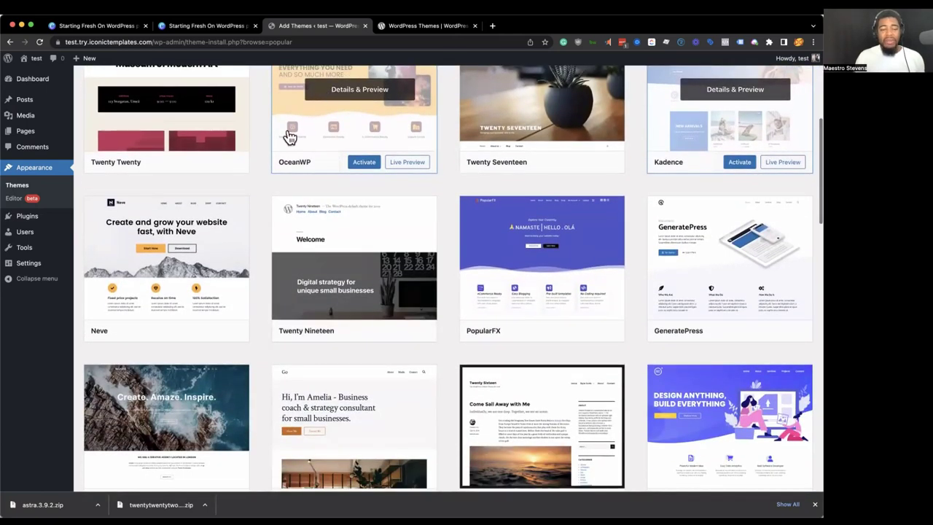
scroll(277, 143, "up", 7)
left_click(177, 81)
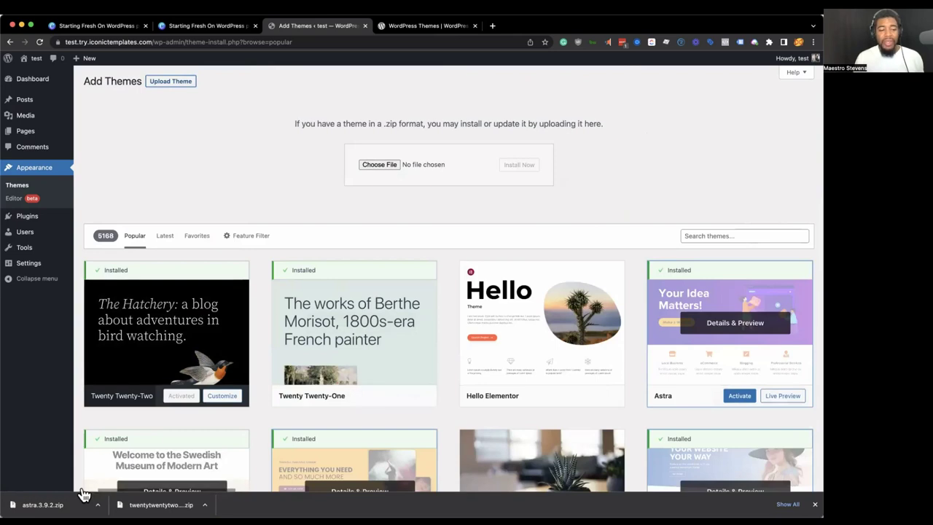
left_click_drag(63, 503, 394, 168)
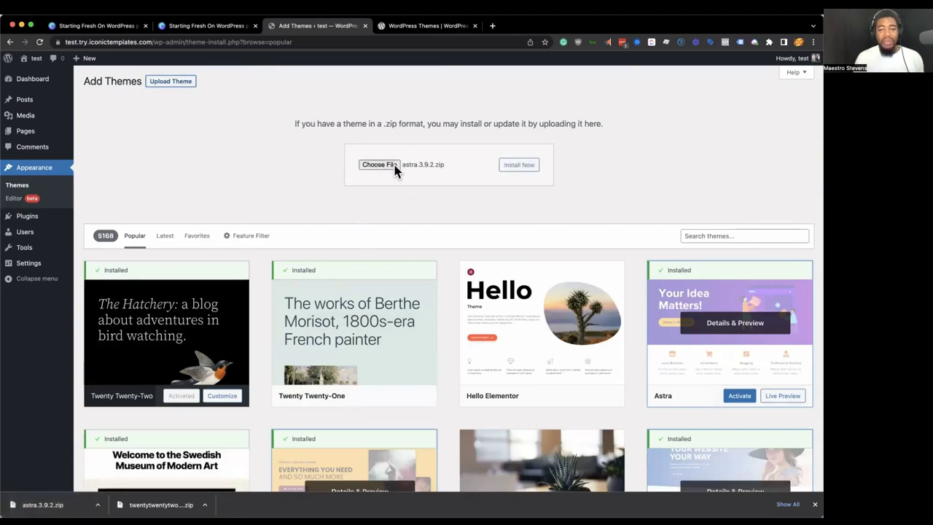
left_click(510, 165)
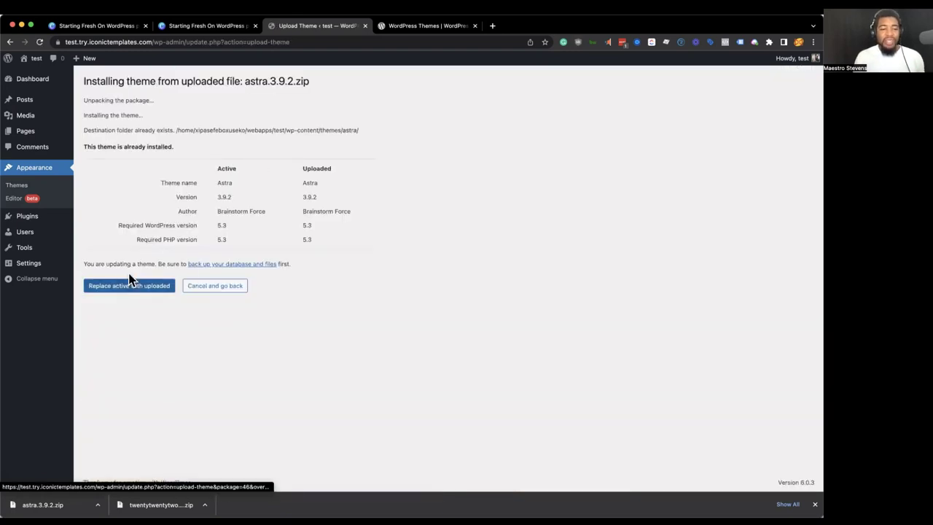
left_click(126, 288)
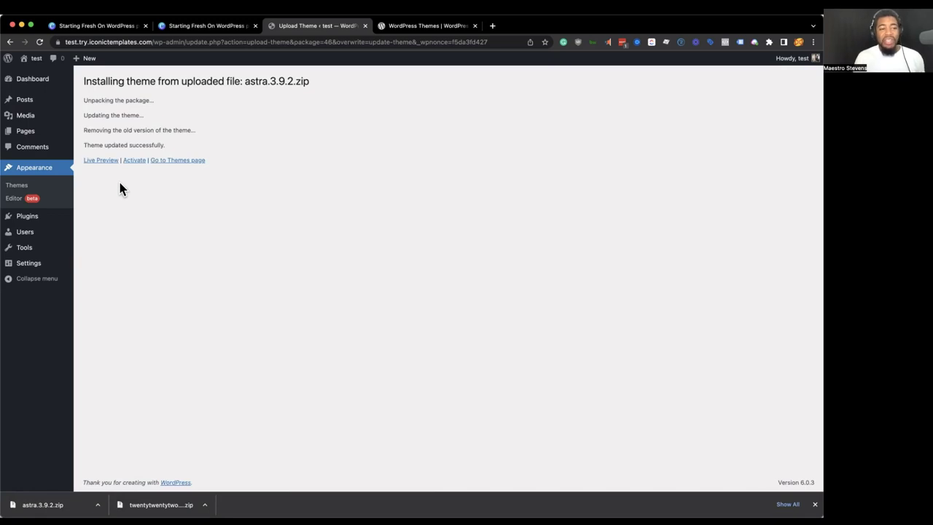
Step: Open the installed themes list, consult the Adding Your Theme slide in Canva and activate the Astra theme
left_click(20, 182)
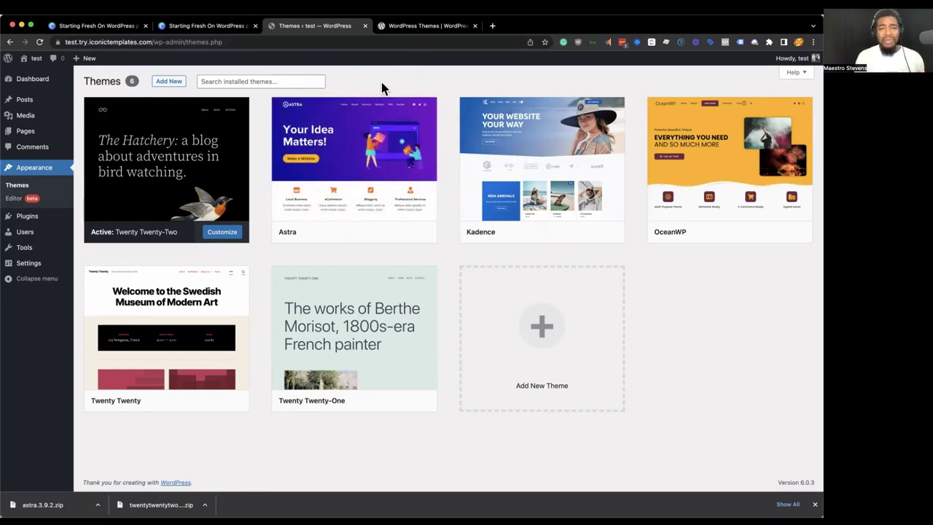
mouse_move(436, 139)
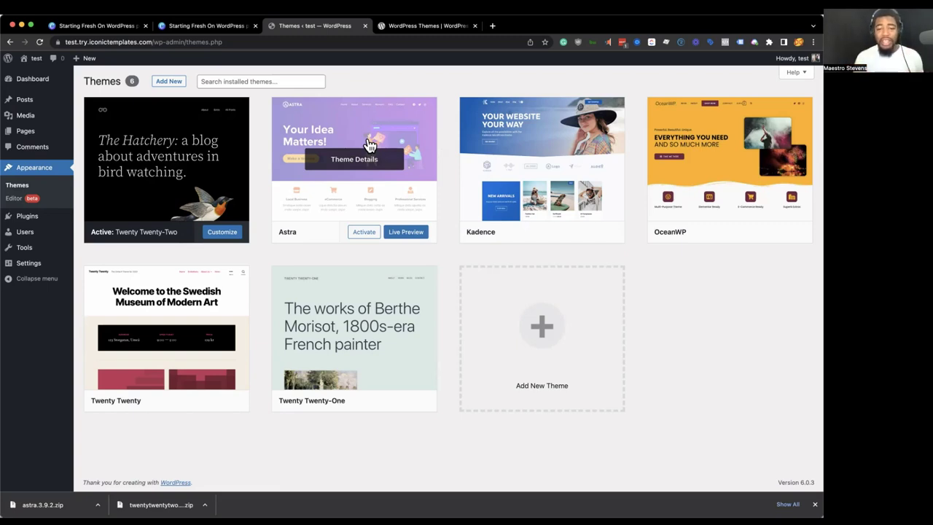
left_click(237, 26)
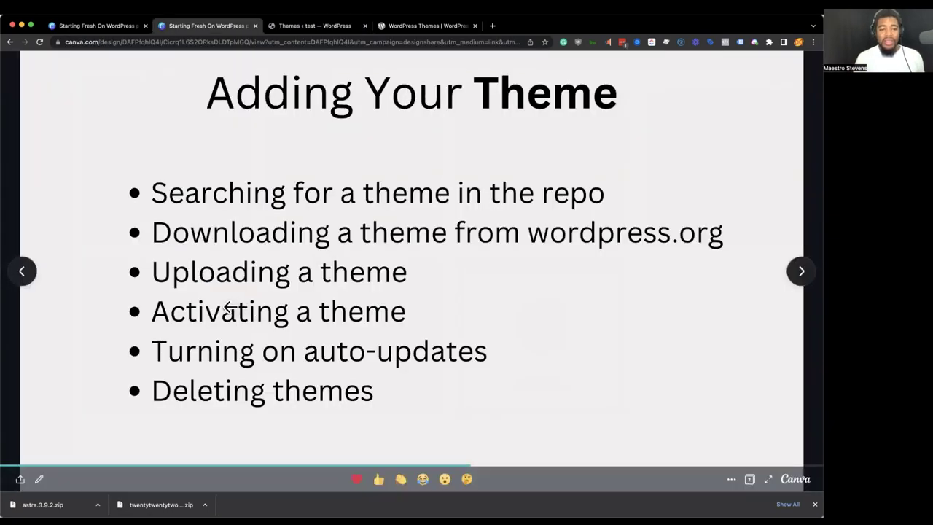
left_click(336, 26)
mouse_move(368, 201)
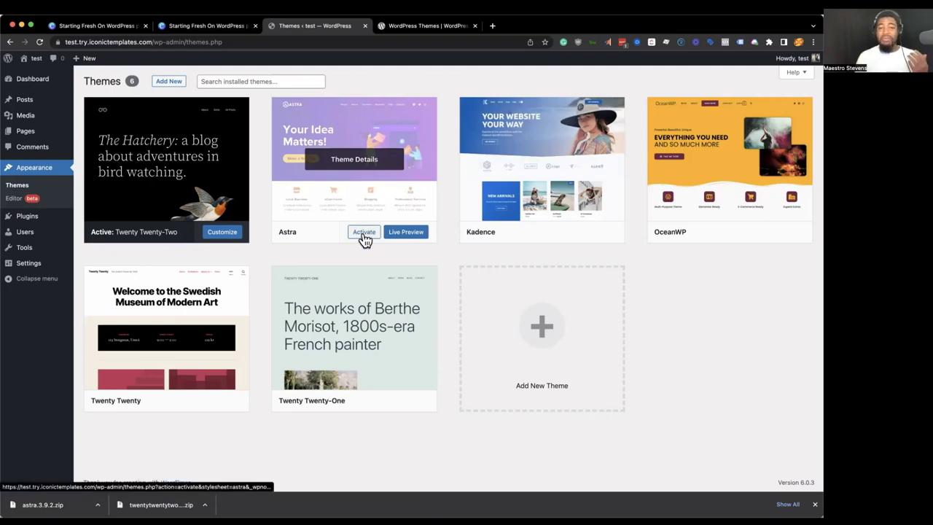
left_click(364, 237)
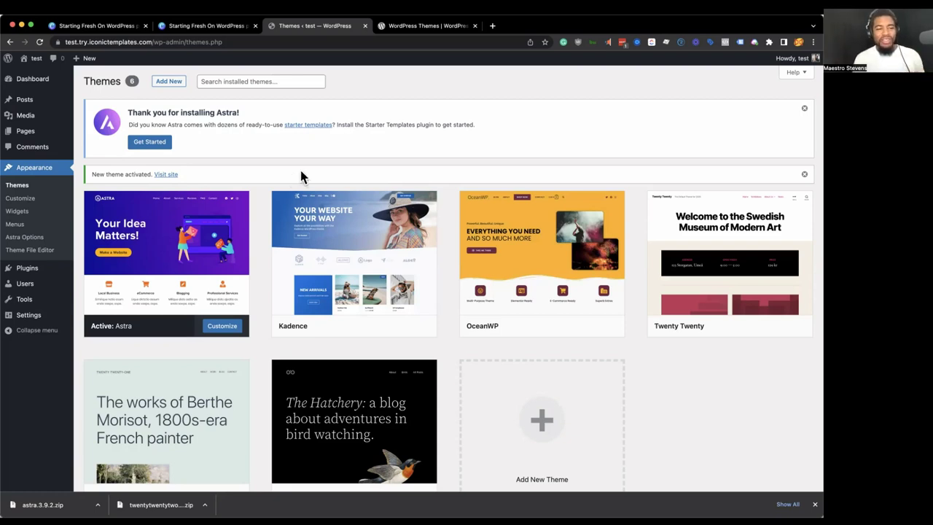
Step: Review the installed themes after the activation and switch to the Adding Your Theme slide in Canva for the next topic
scroll(270, 182, "down", 1)
scroll(270, 182, "up", 1)
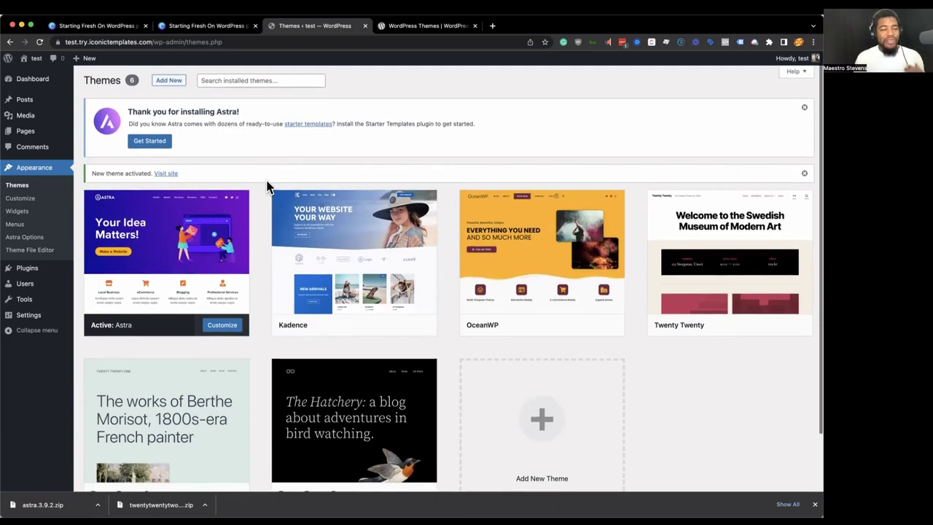
scroll(266, 188, "down", 1)
scroll(266, 188, "down", 1)
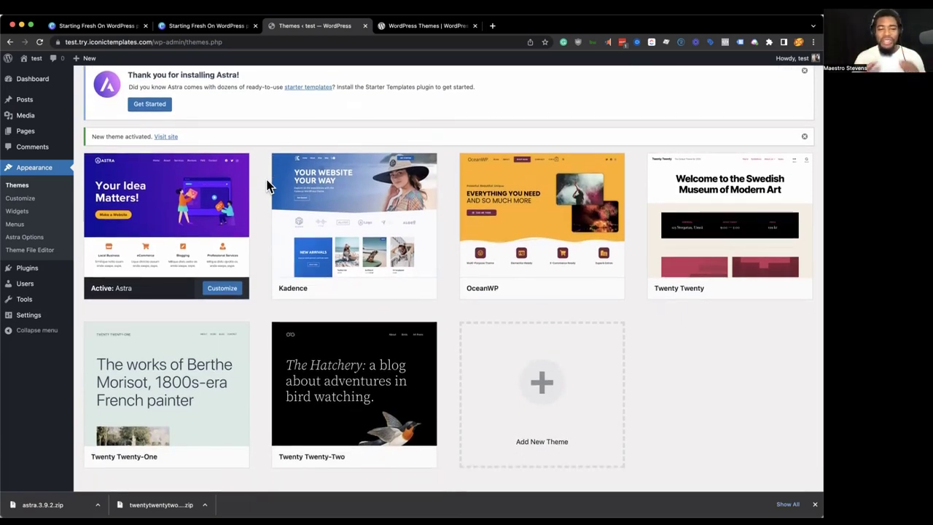
mouse_move(302, 187)
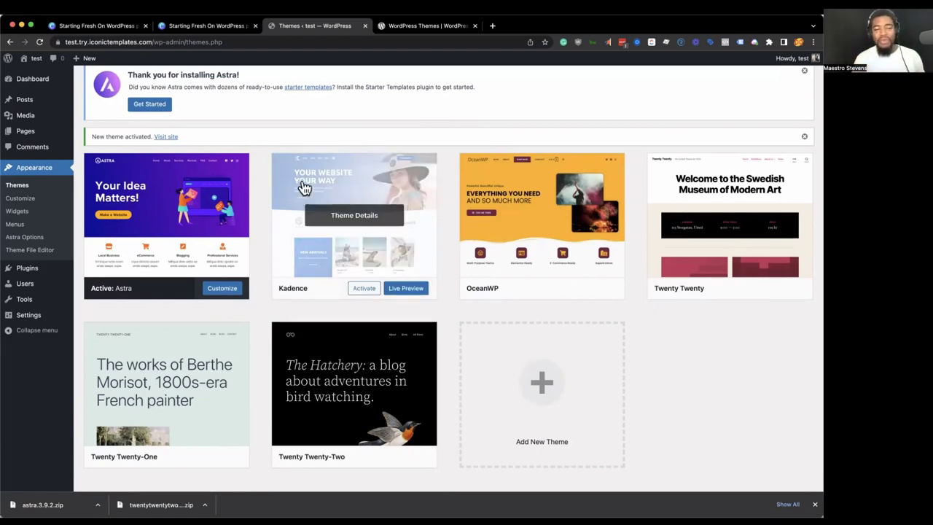
left_click(240, 26)
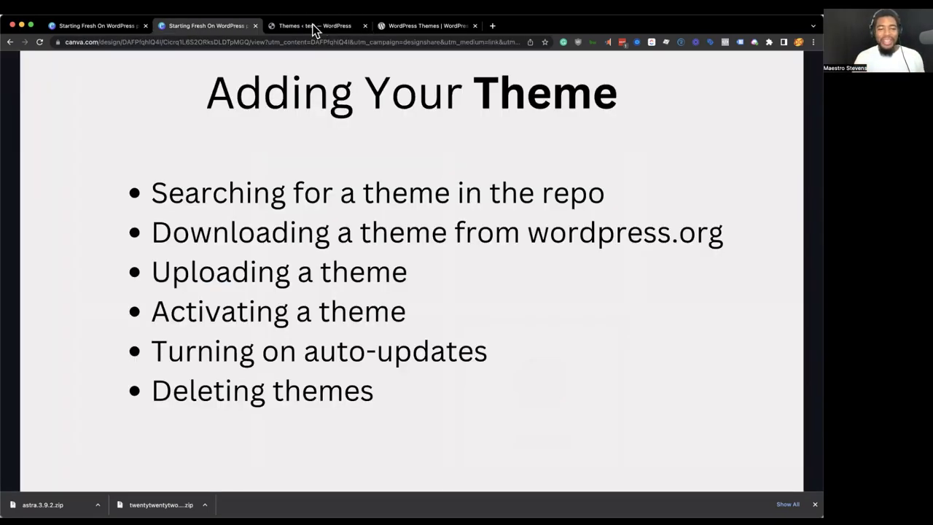
Step: Return to the installed themes, activate the Kadence theme and consult the Adding Your Theme slide in Canva
left_click(314, 27)
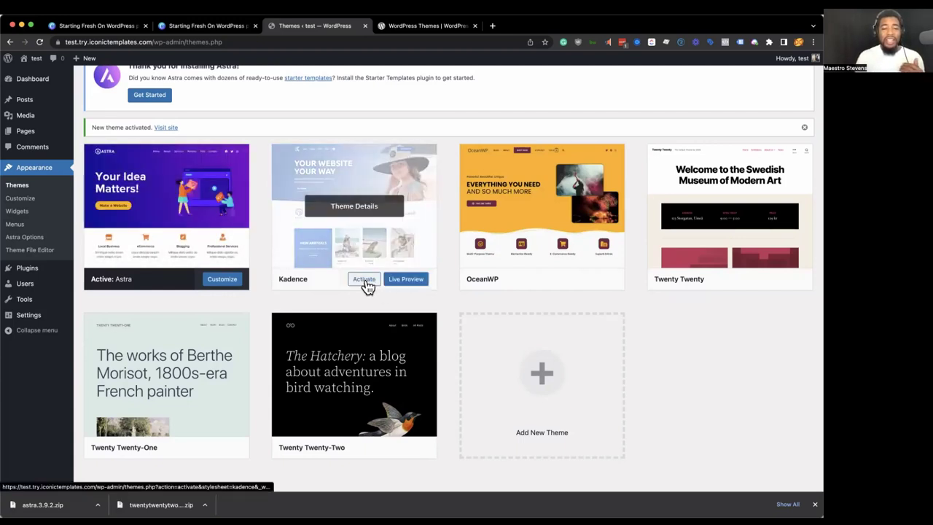
left_click(365, 281)
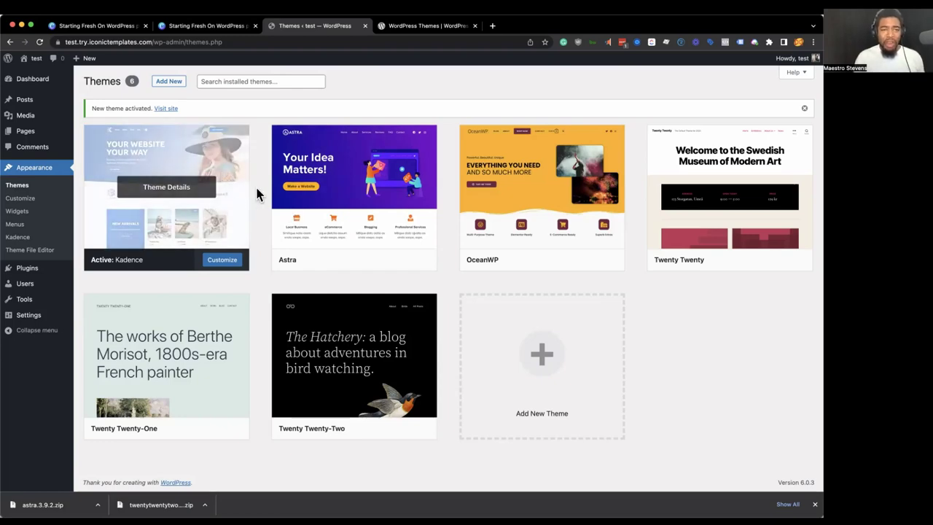
left_click(231, 26)
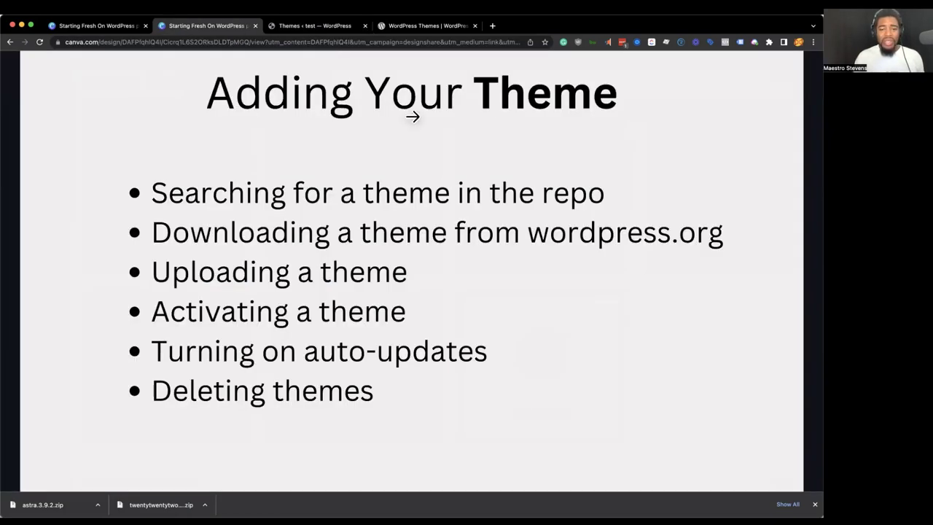
Step: Open the Kadence theme's details in WordPress, enable its auto-updates and close the details
left_click(311, 26)
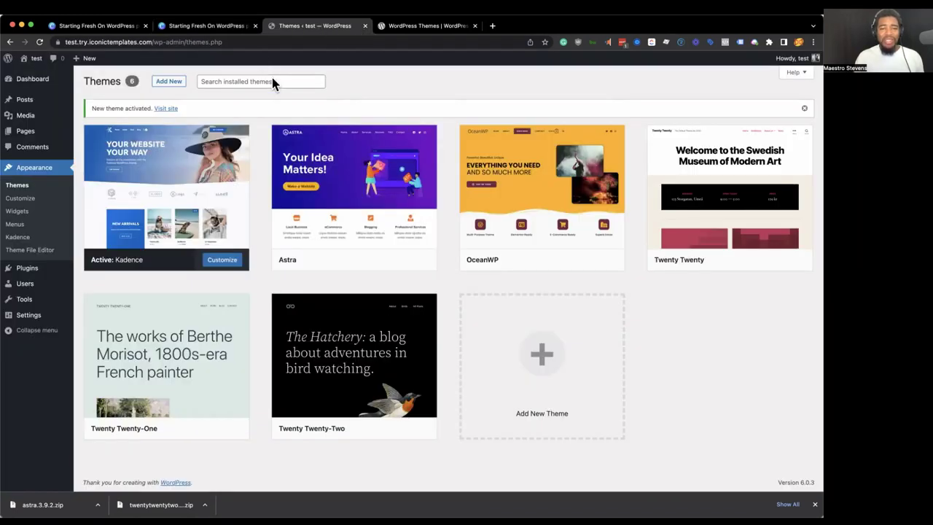
left_click(217, 212)
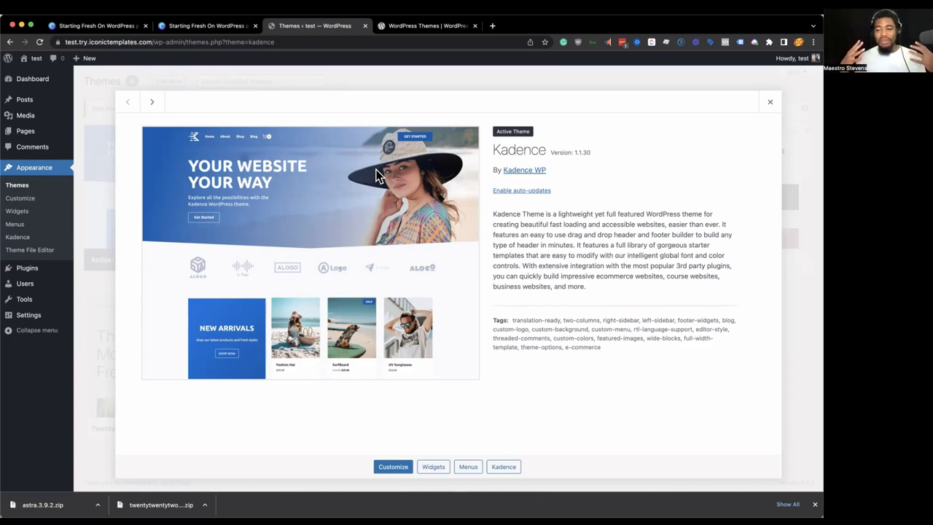
left_click(516, 193)
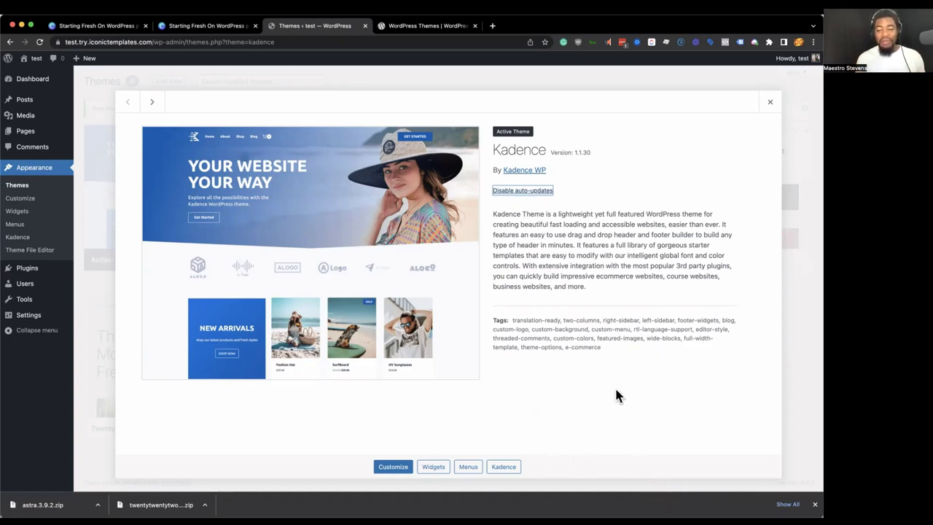
left_click(815, 503)
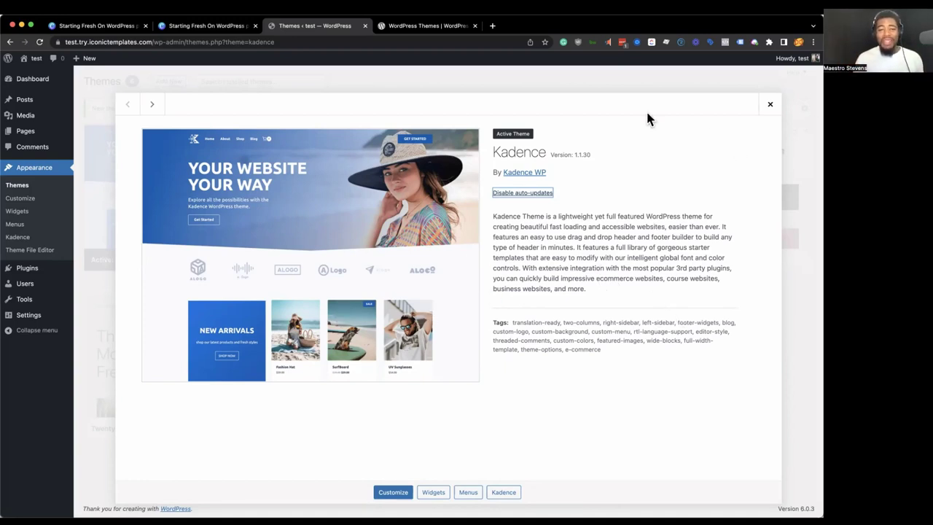
left_click(767, 107)
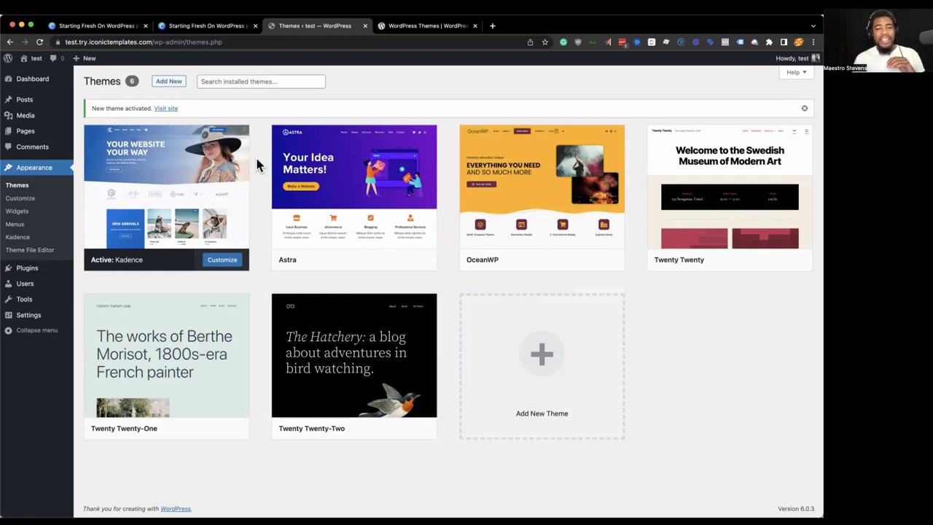
Step: Reopen the Kadence theme details, consult the Adding Your Theme slide in Canva and return to the installed themes list
mouse_move(249, 193)
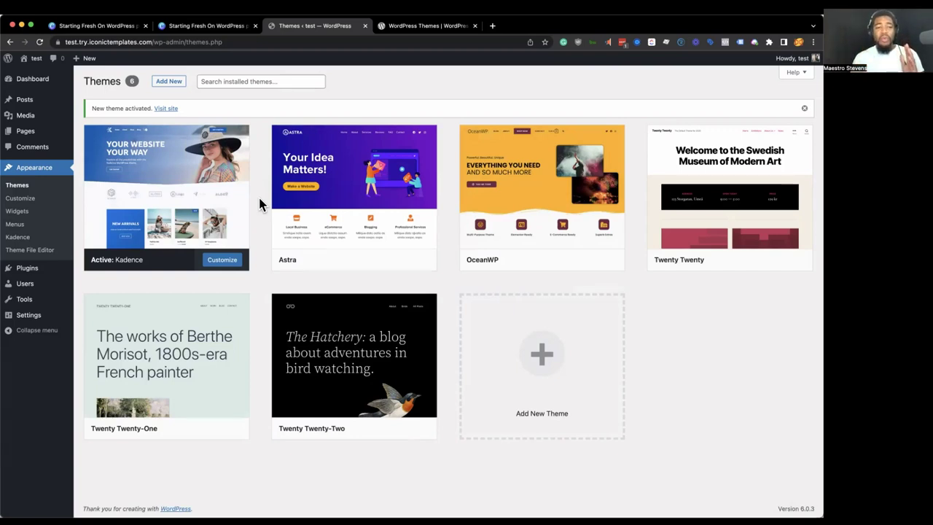
mouse_move(117, 183)
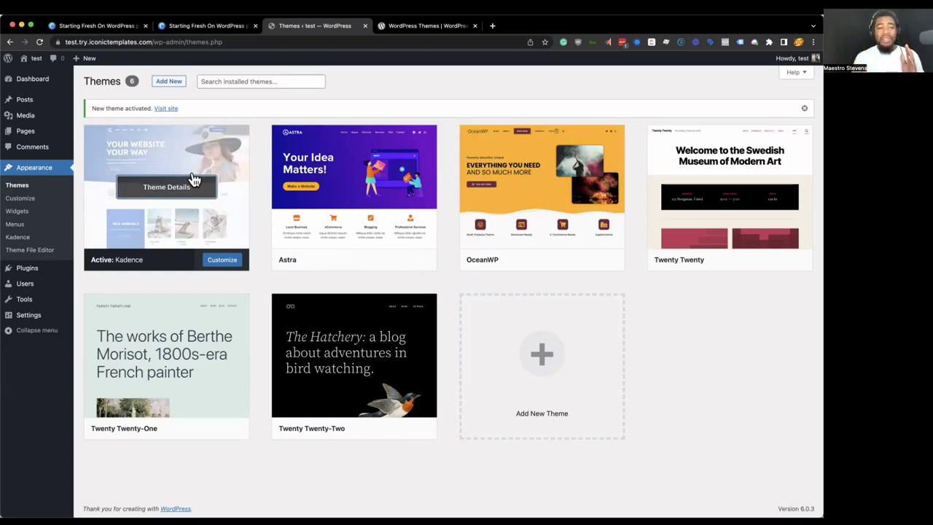
mouse_move(248, 208)
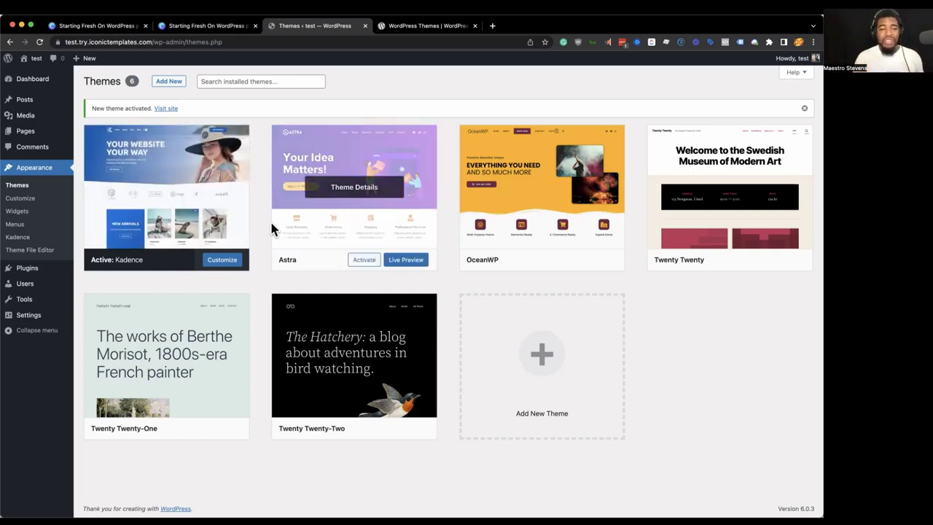
left_click(225, 231)
left_click(214, 27)
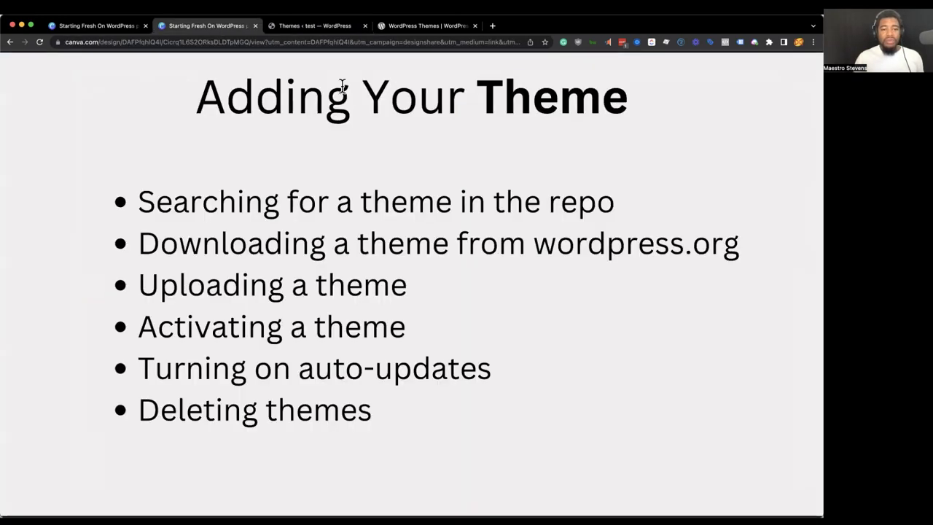
left_click(660, 281)
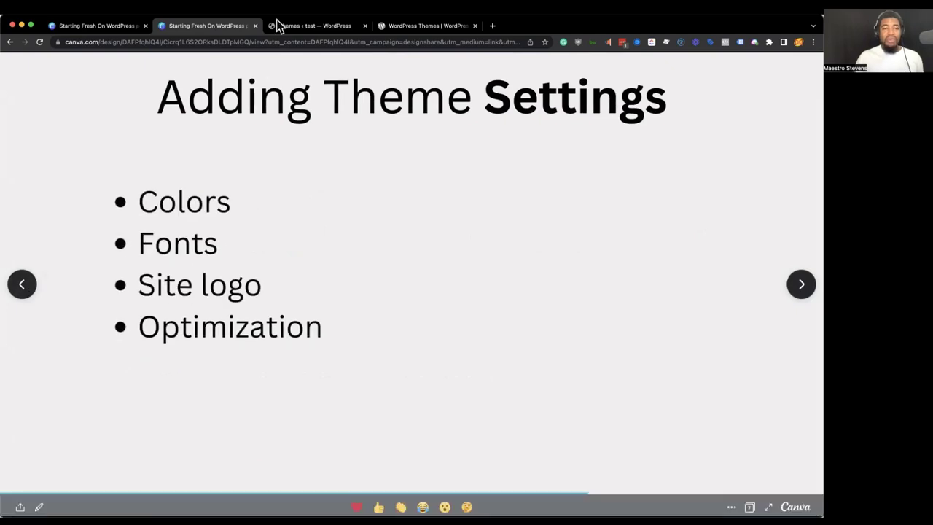
left_click(22, 284)
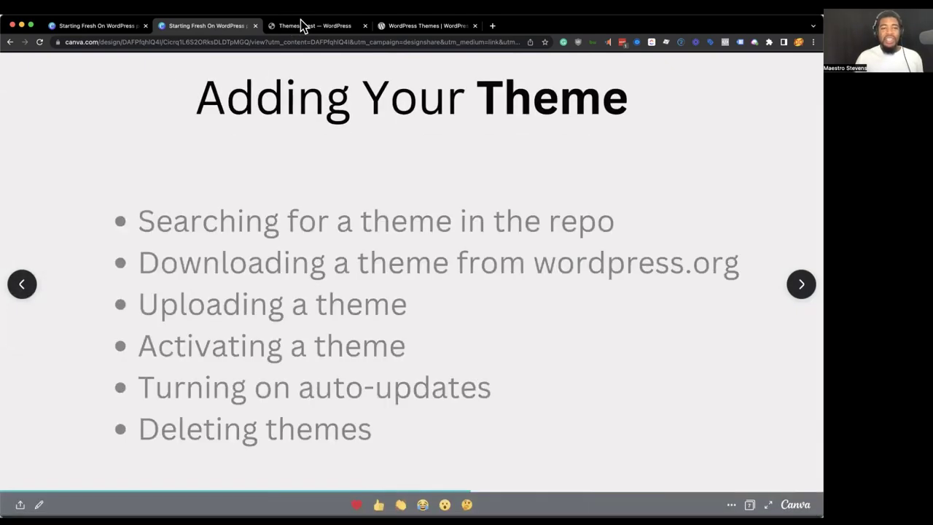
left_click(317, 25)
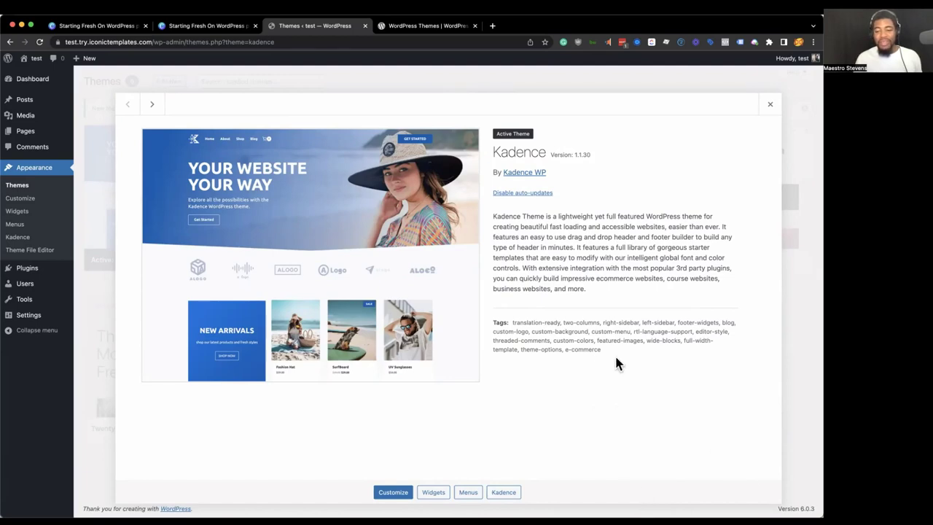
left_click(769, 104)
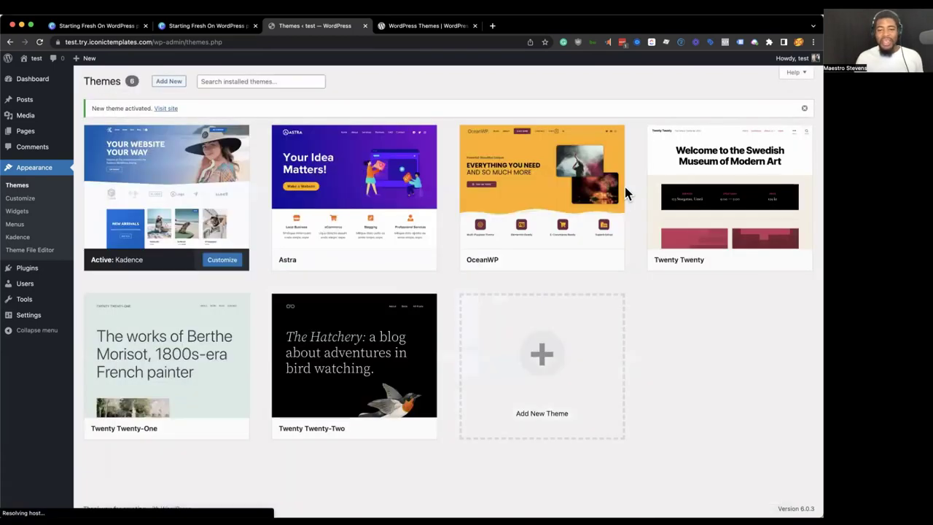
Step: Open the Astra theme's details and delete the theme, confirming the deletion
left_click(360, 168)
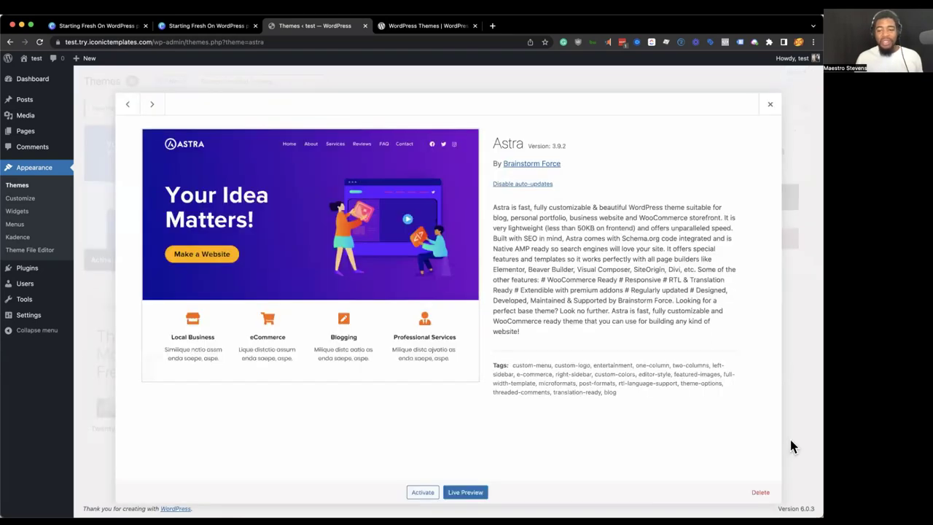
left_click(761, 493)
left_click(494, 106)
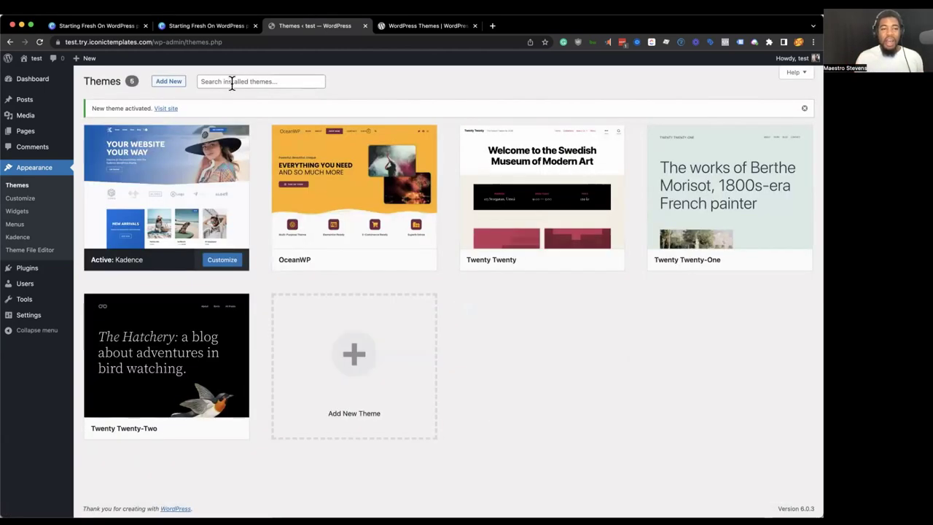
Step: Find Astra among the popular themes available to add and install it again
left_click(168, 81)
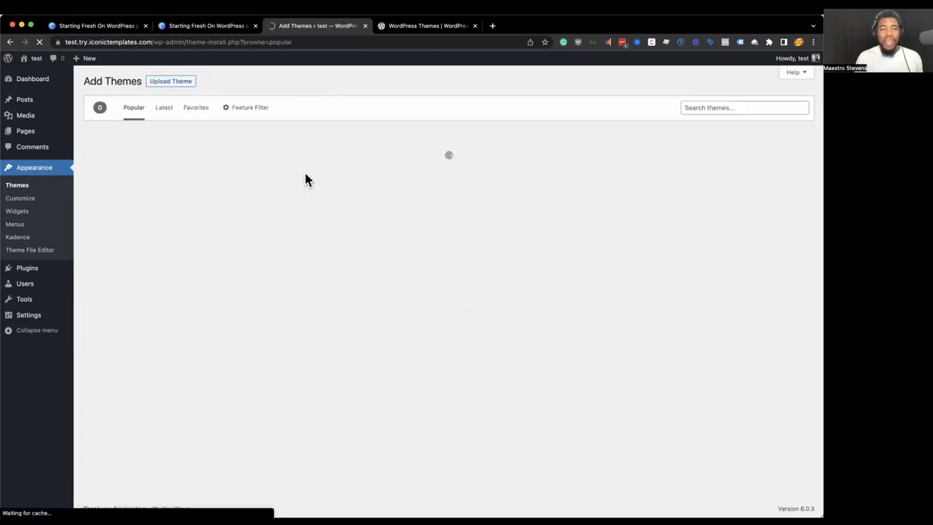
scroll(365, 190, "down", 2)
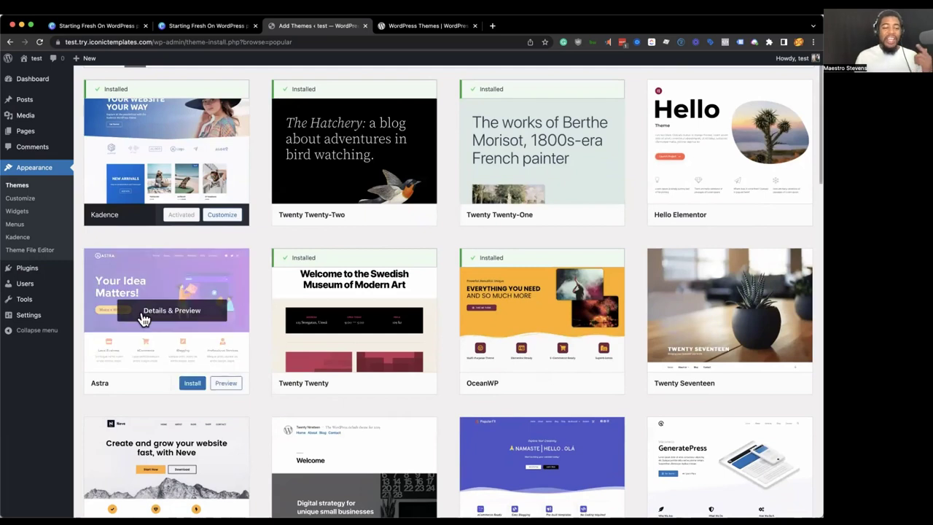
left_click(193, 384)
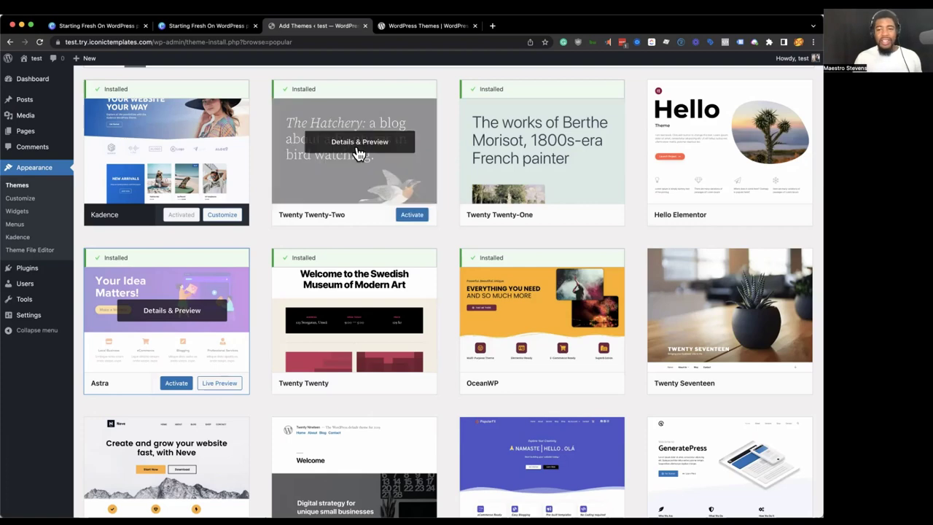
scroll(260, 247, "up", 3)
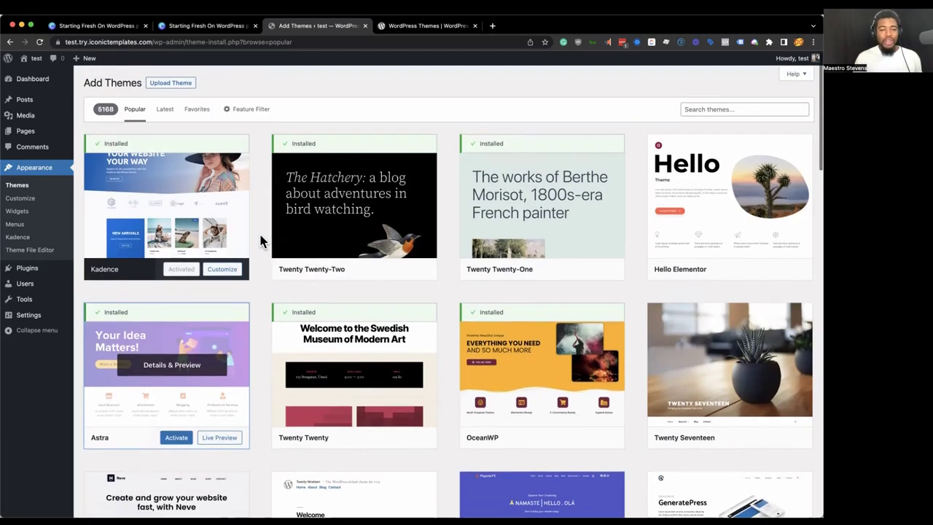
scroll(262, 241, "down", 2)
scroll(260, 240, "up", 2)
scroll(260, 243, "down", 3)
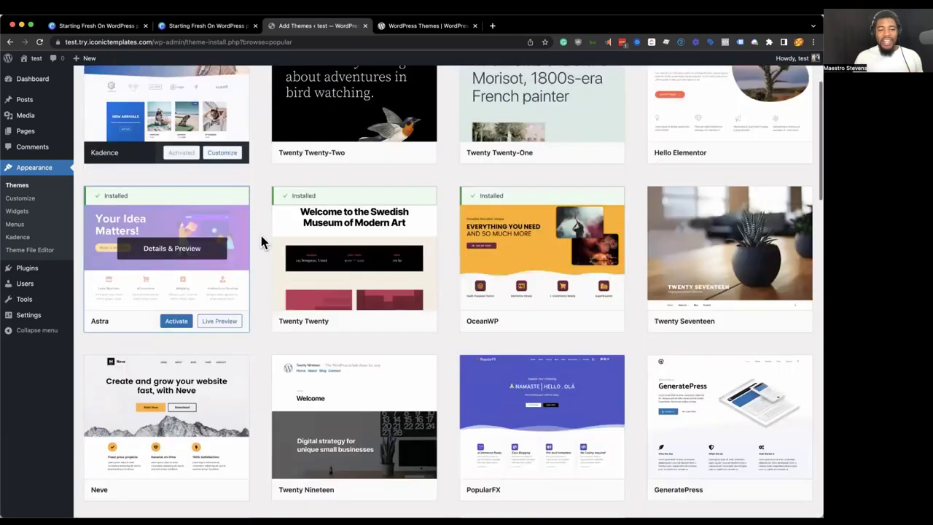
scroll(262, 234, "up", 3)
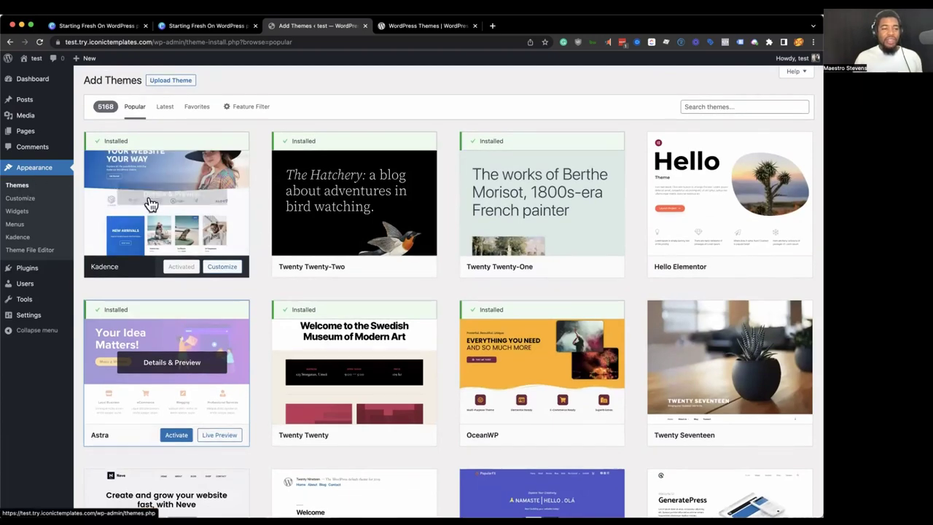
Step: Return to the installed themes list and look over the active Kadence theme's details
left_click(33, 170)
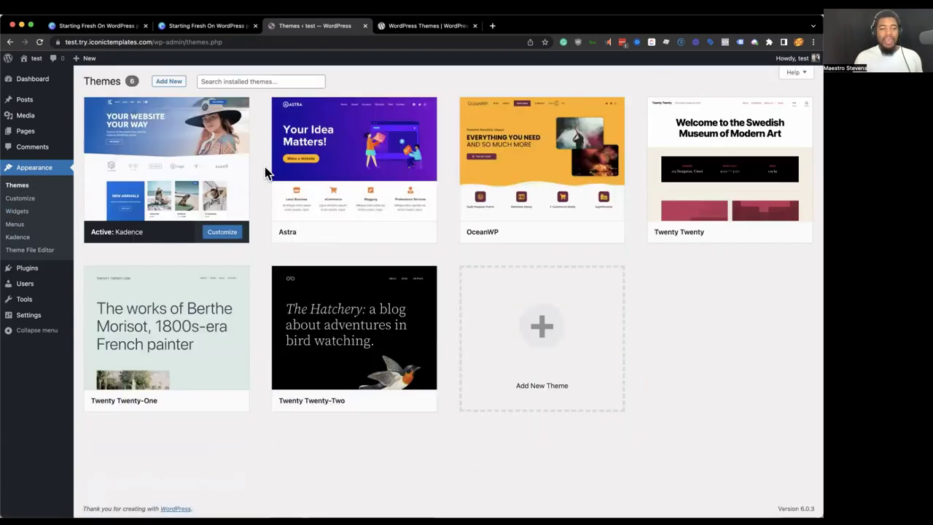
left_click(188, 150)
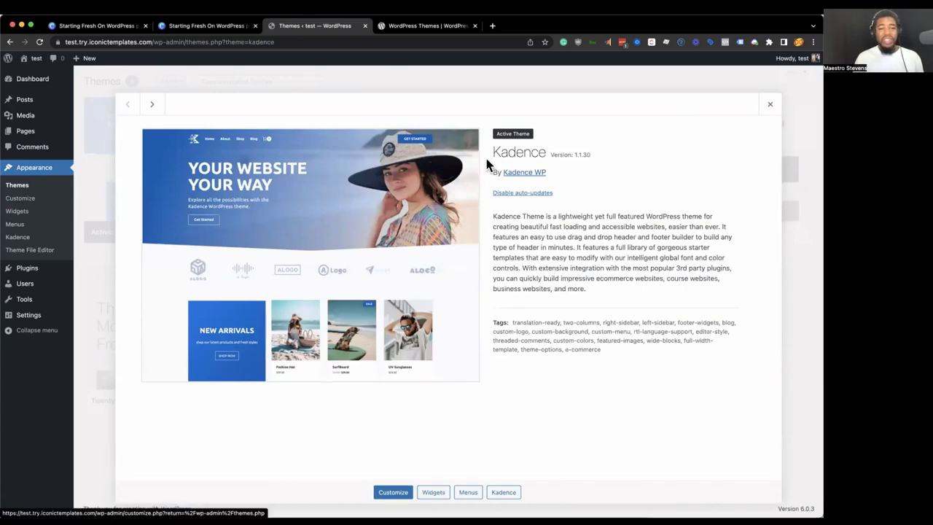
left_click(770, 107)
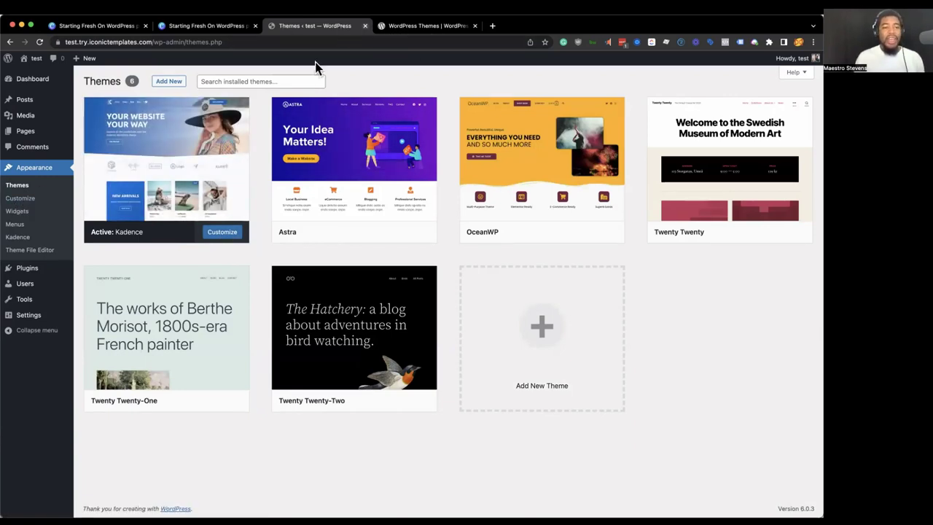
Step: Open the Customizer for the Kadence theme and examine the global palette, background and link settings under Colors
left_click(35, 199)
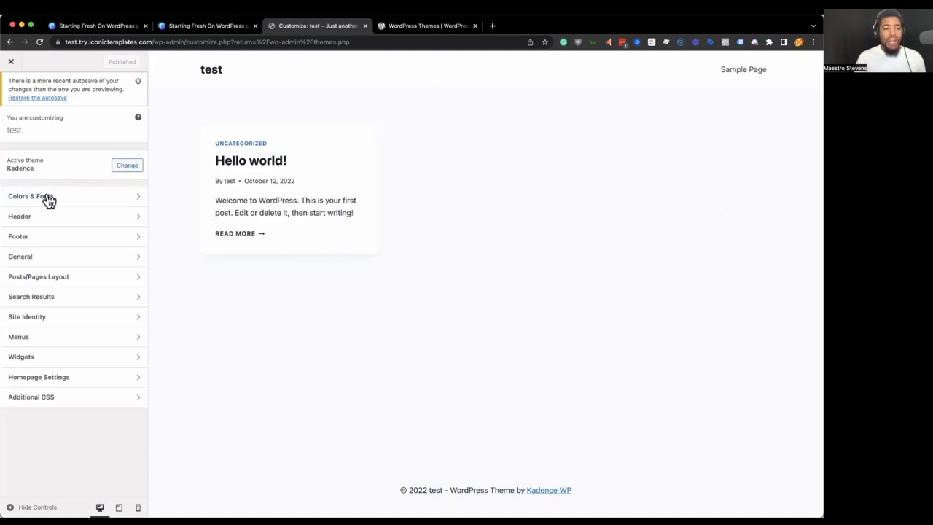
left_click(86, 202)
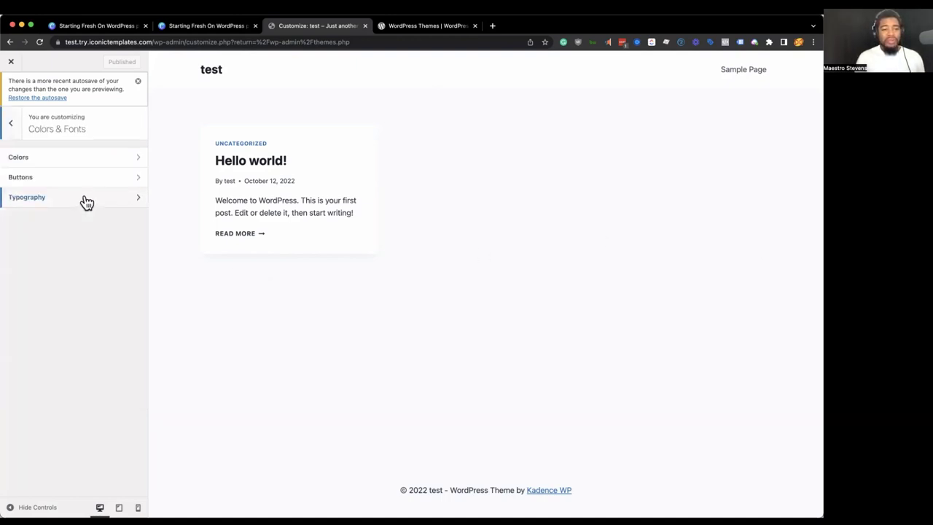
left_click(96, 162)
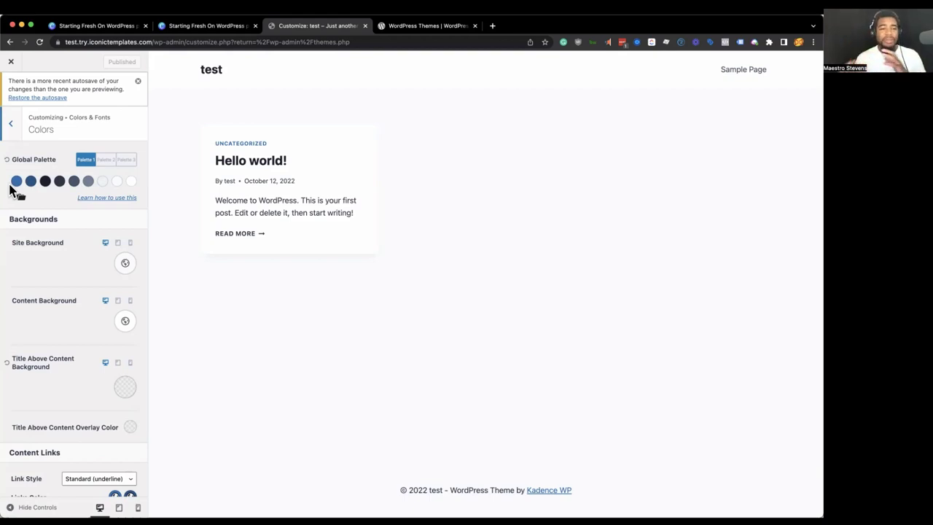
scroll(44, 219, "down", 1)
scroll(46, 222, "up", 1)
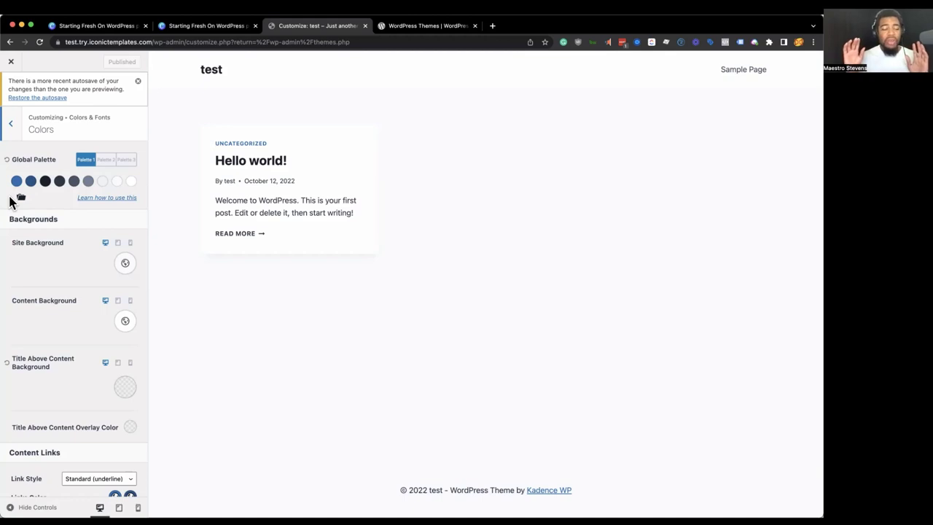
Step: Examine the base font and H1 to H6 heading font settings in the theme's Typography options
left_click(11, 126)
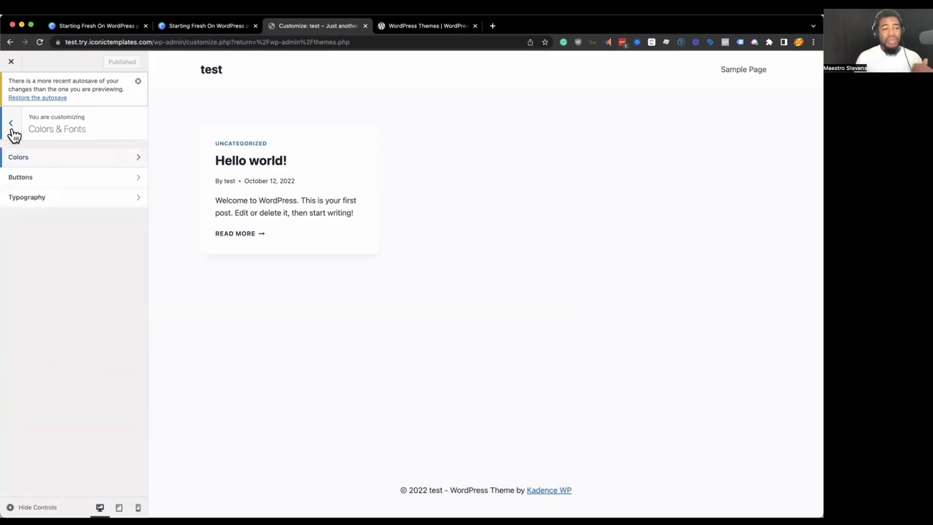
left_click(44, 206)
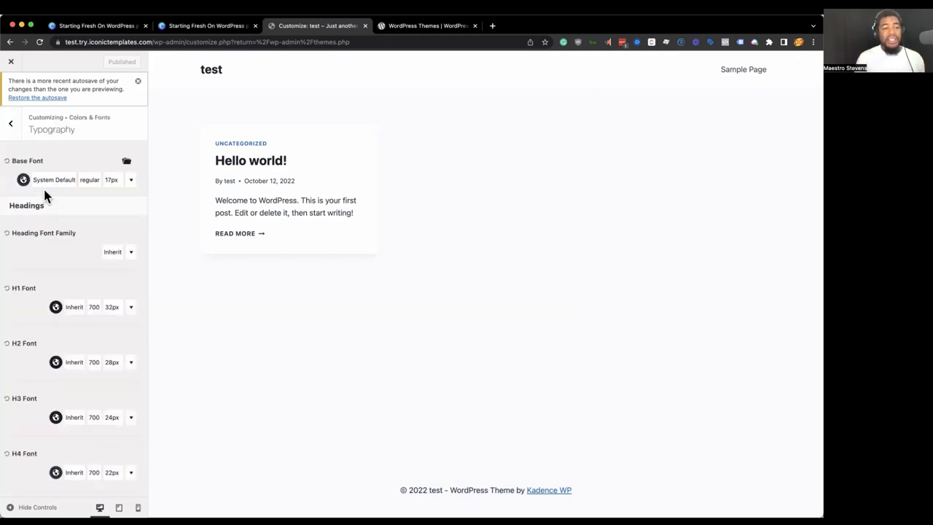
scroll(15, 191, "down", 5)
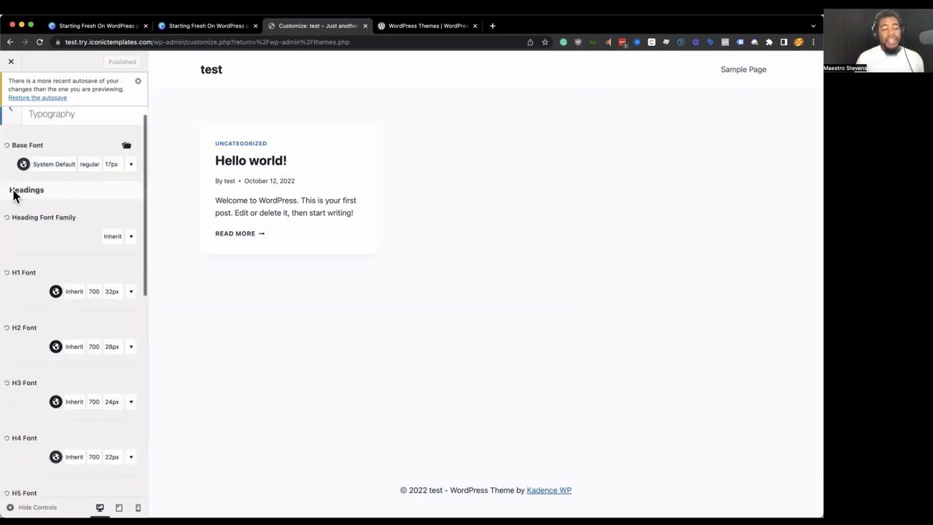
scroll(11, 186, "down", 2)
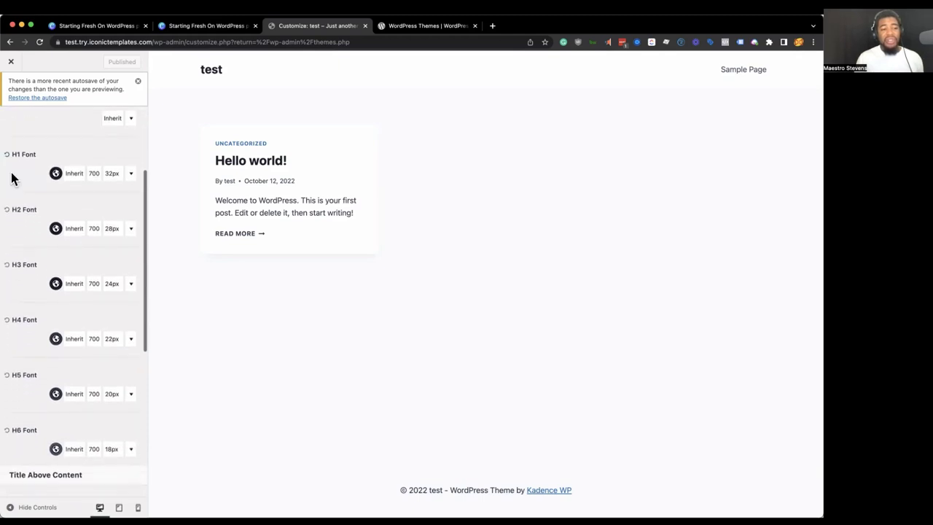
Step: Look over the heading fonts and the Base Font family choices in Kadence's Typography settings and return to the main Customizer list
scroll(16, 197, "up", 7)
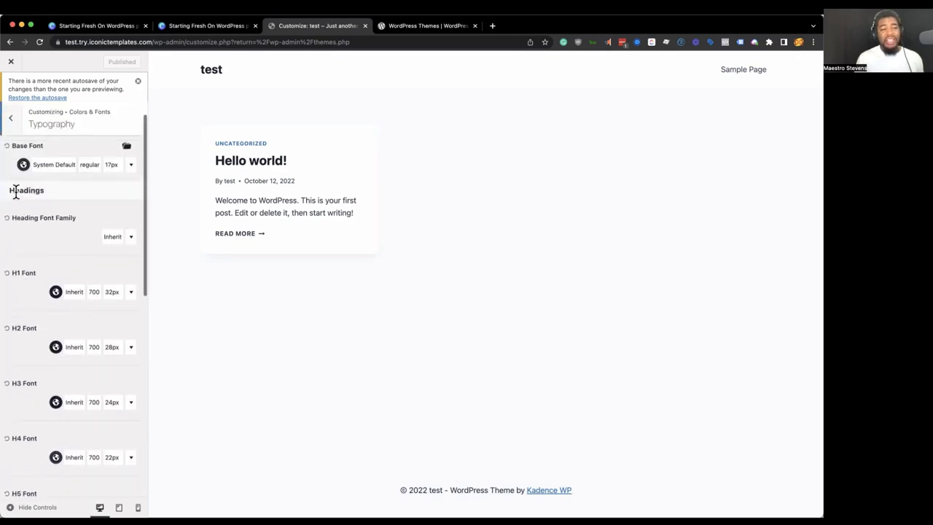
left_click(12, 125)
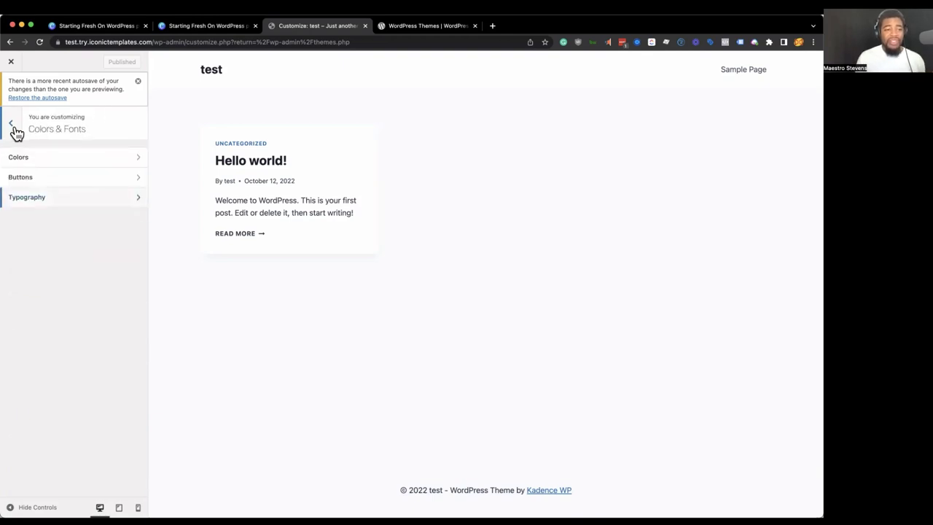
left_click(66, 199)
scroll(16, 231, "down", 3)
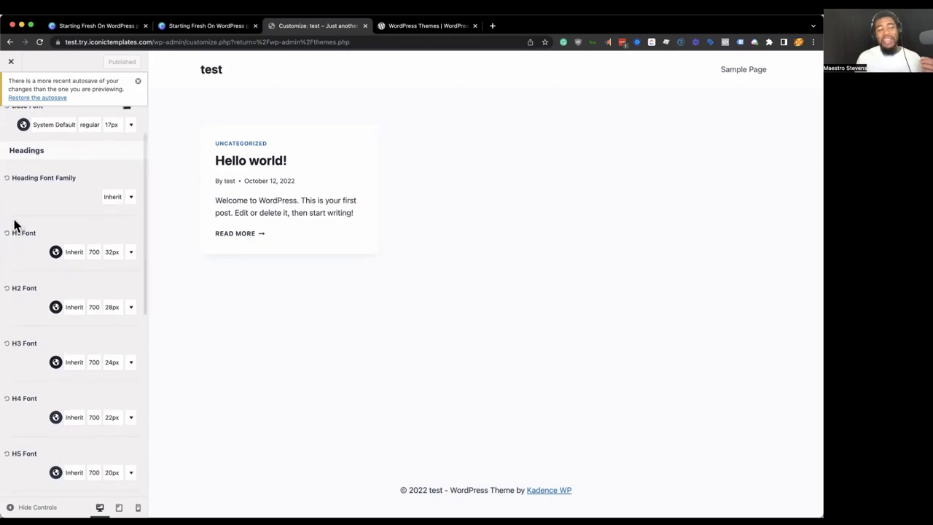
scroll(16, 230, "up", 3)
left_click(58, 182)
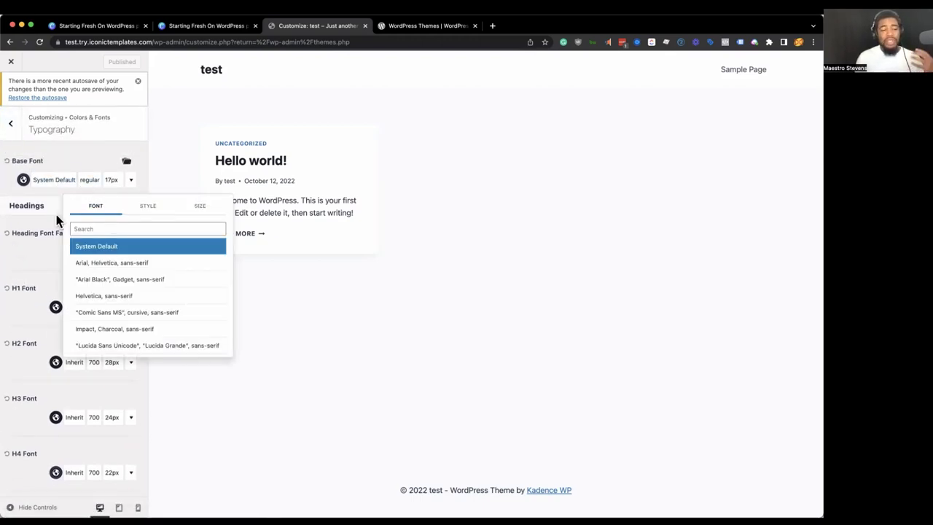
left_click(11, 126)
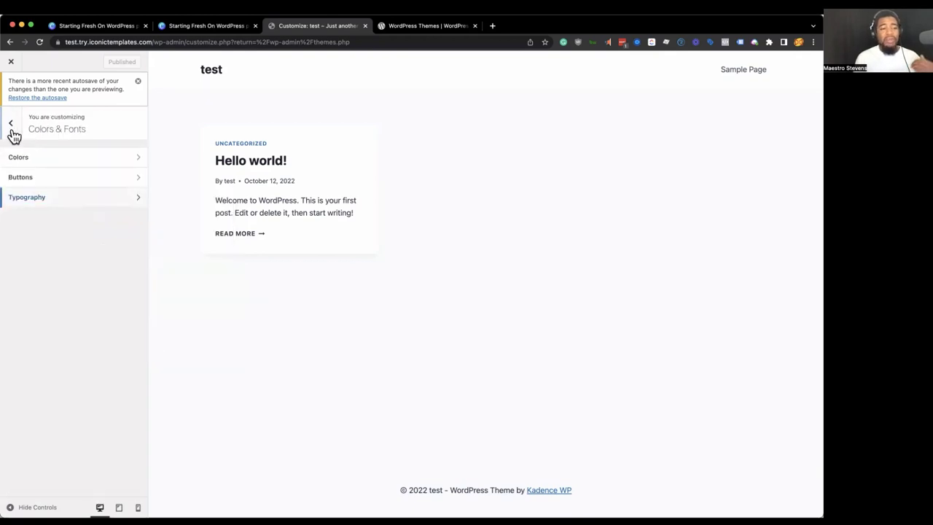
left_click(12, 130)
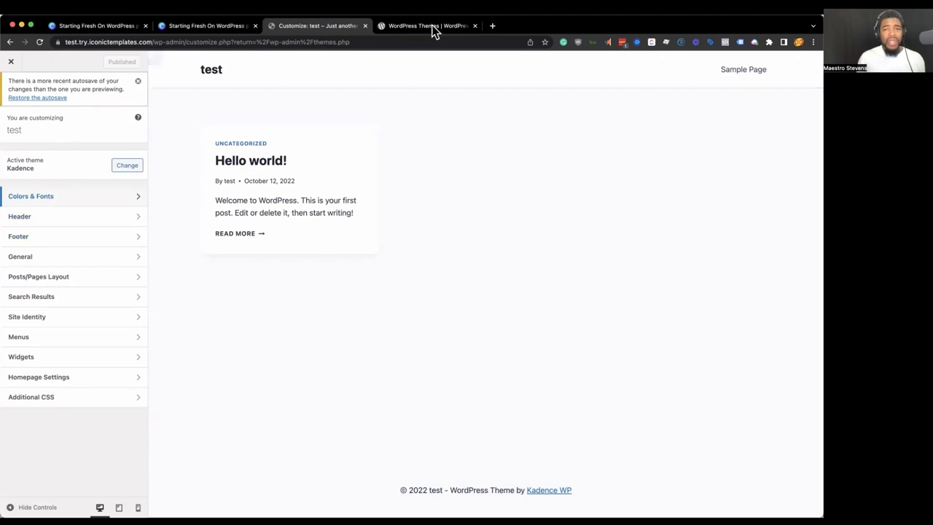
Step: Examine the site icon, logo layout, site title and tagline settings under Kadence's Site Identity
left_click(232, 25)
left_click(303, 27)
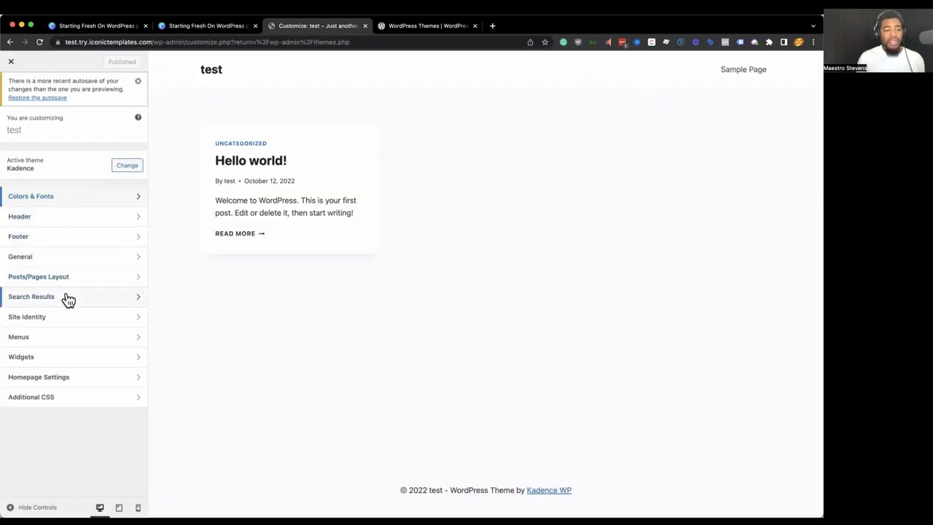
left_click(42, 318)
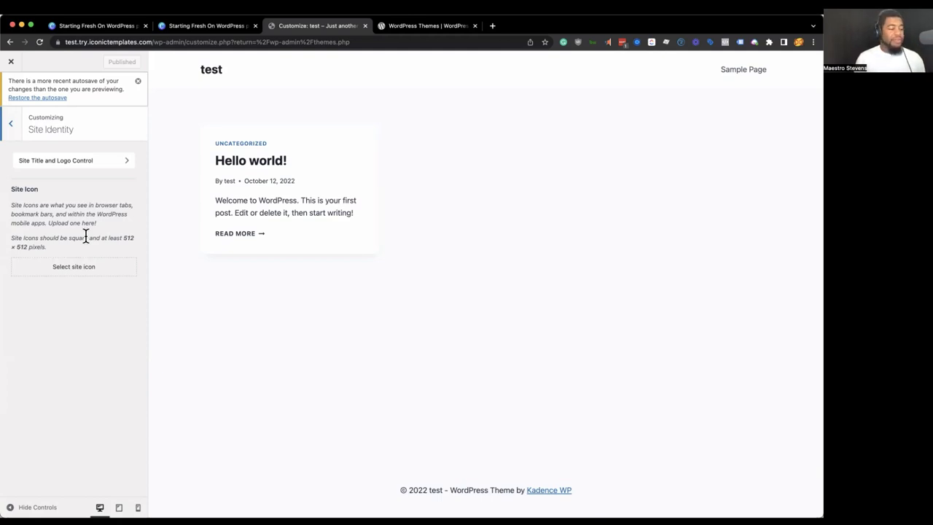
left_click(59, 167)
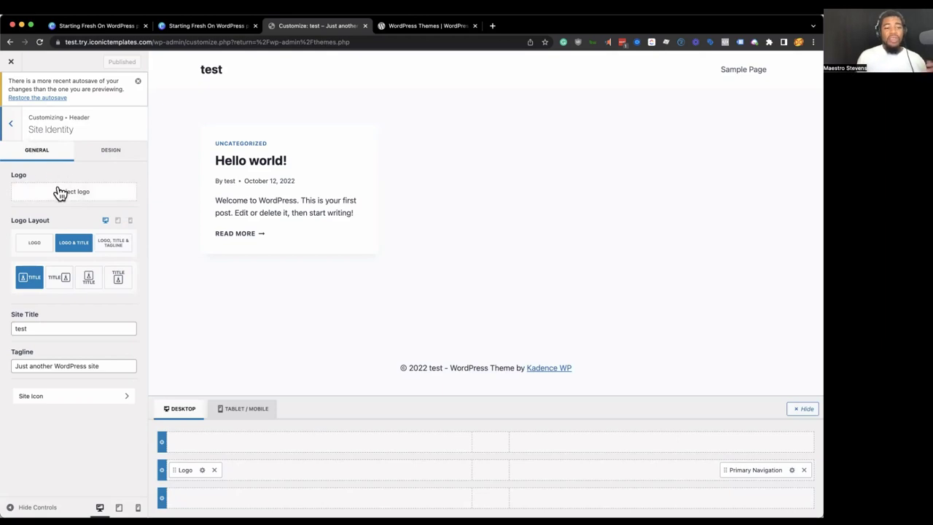
left_click(10, 122)
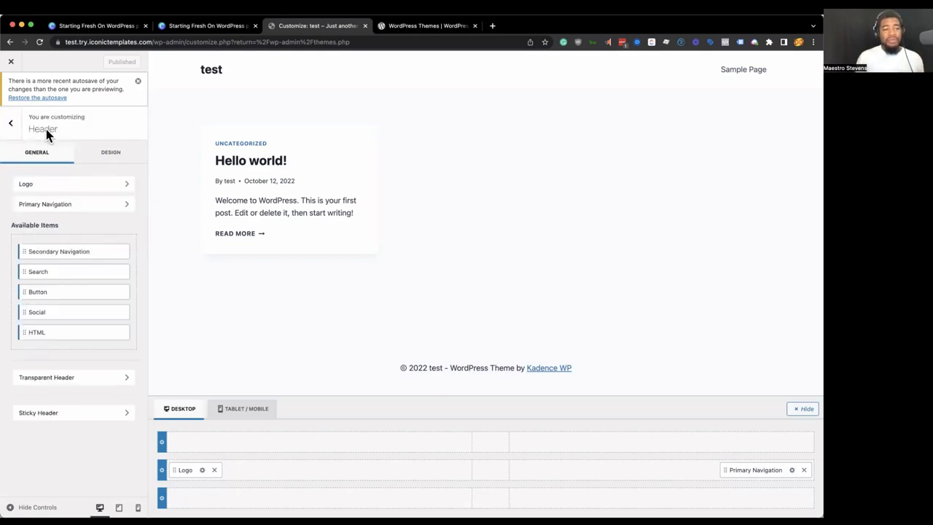
left_click(10, 122)
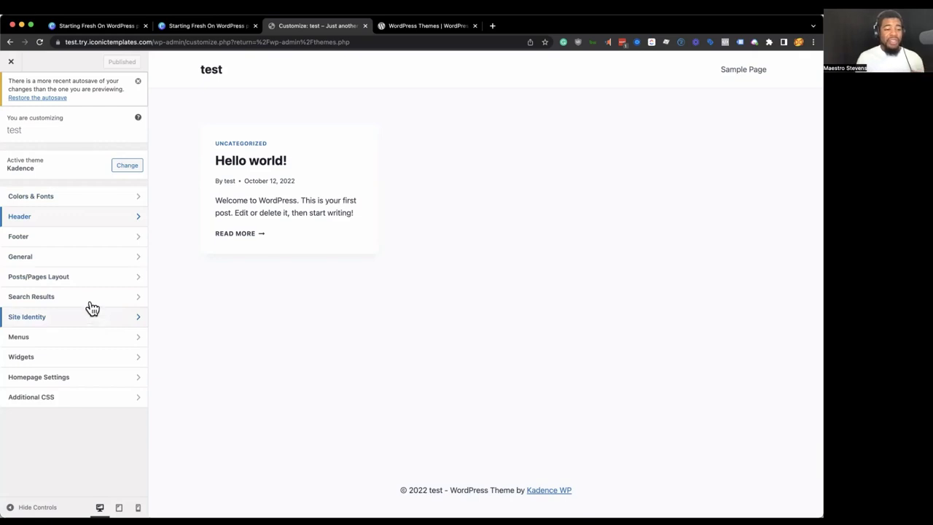
Step: Enable Load Google Fonts Locally and CSS Preload in Kadence's general Performance settings
left_click(68, 260)
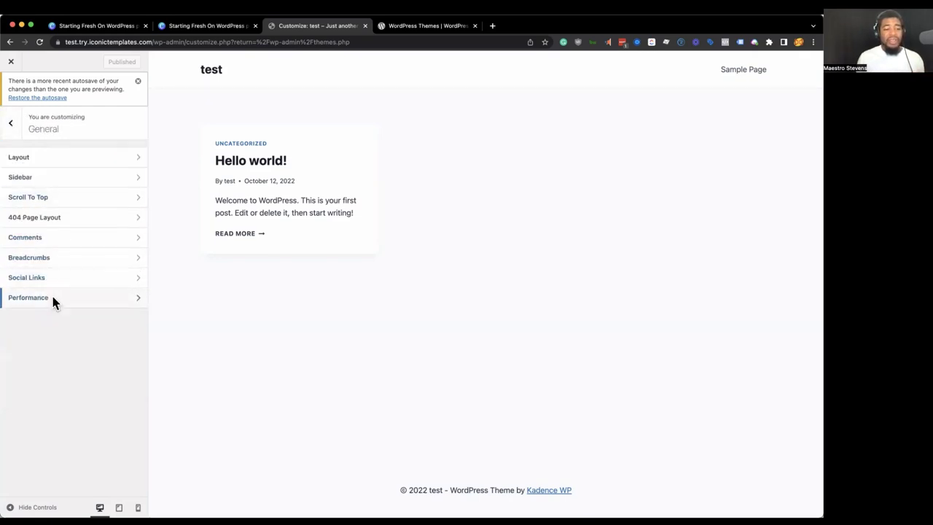
left_click(51, 296)
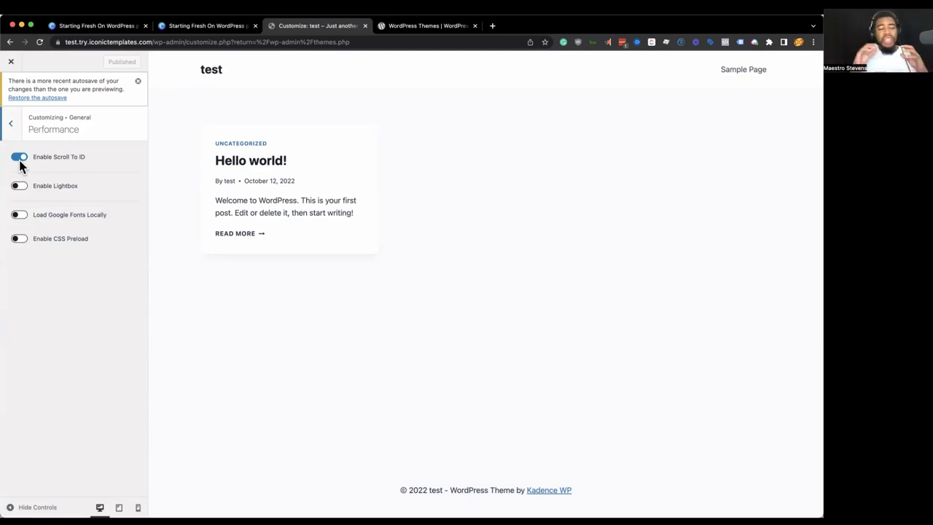
left_click(18, 216)
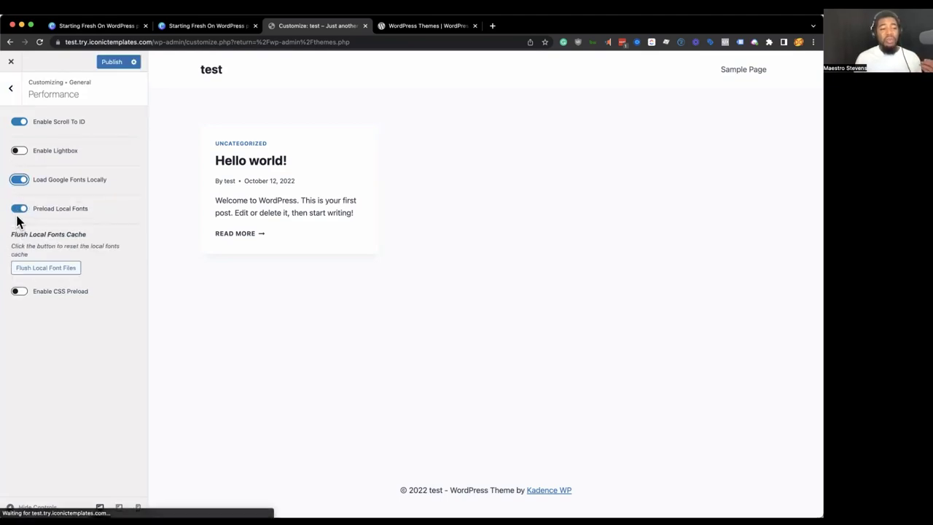
left_click(18, 291)
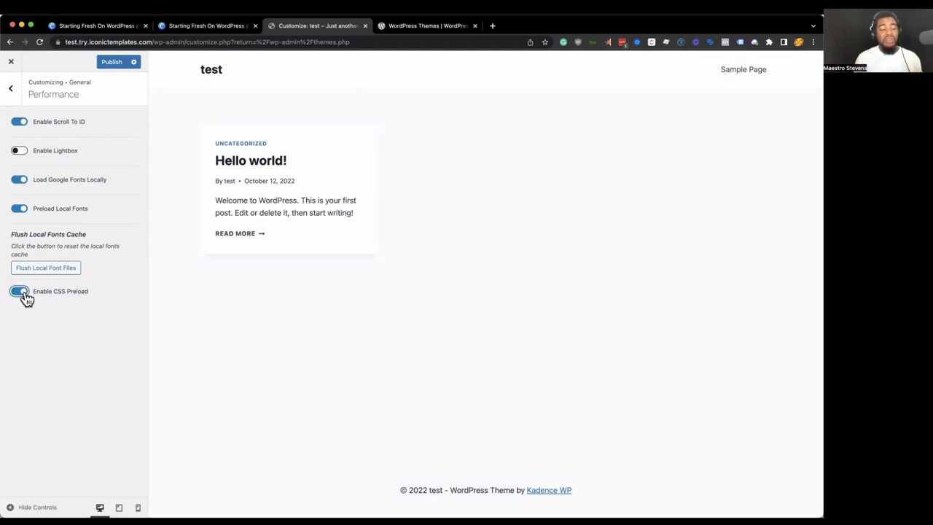
Step: Disable CSS Preload, Preload Local Fonts and Load Google Fonts Locally again
left_click(19, 292)
left_click(18, 210)
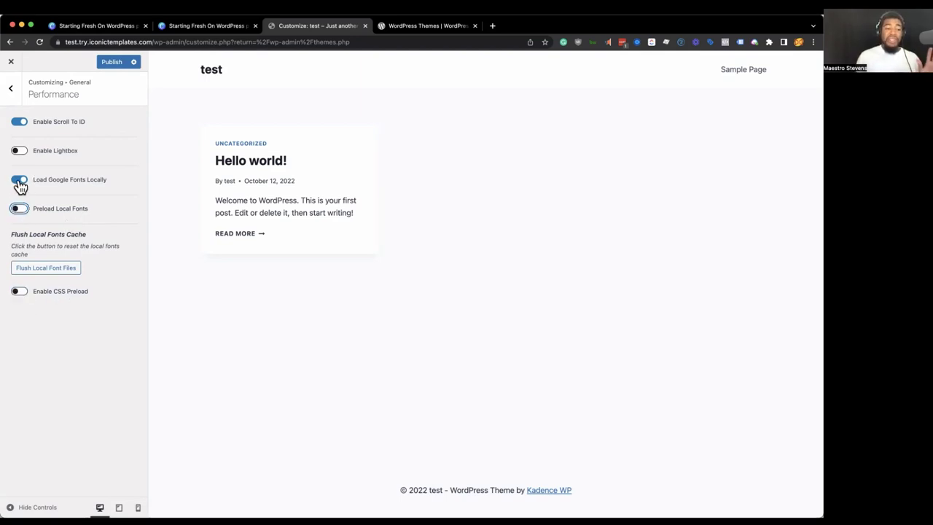
left_click(19, 181)
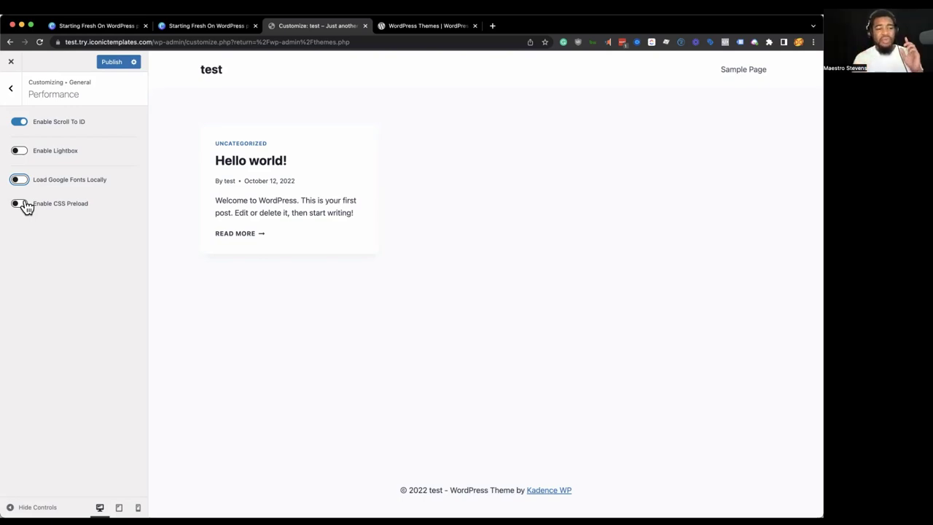
Step: Leave the Kadence Customizer for the installed themes list and activate the Astra theme
left_click(13, 93)
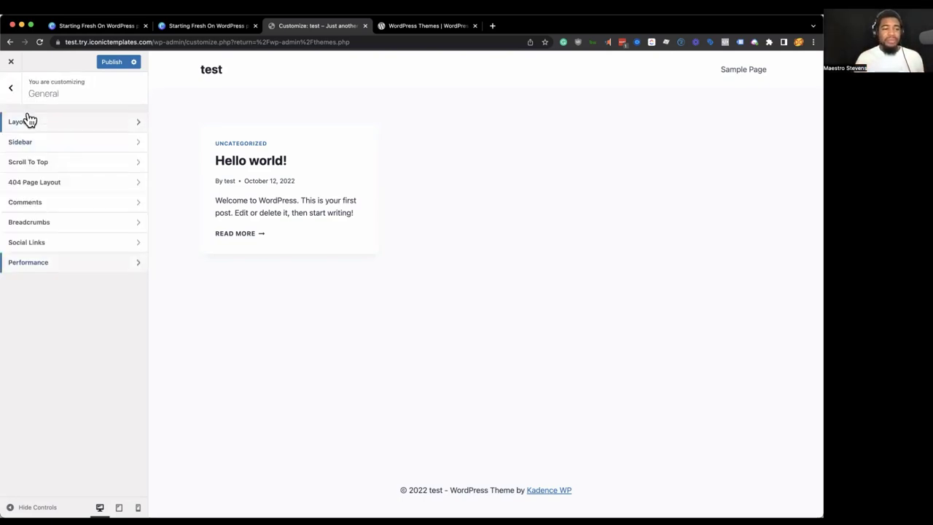
left_click(13, 94)
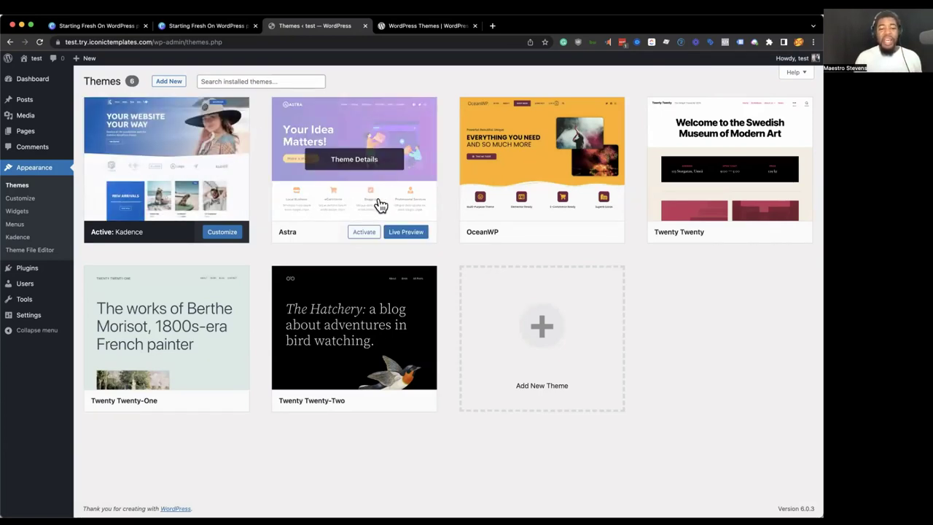
left_click(365, 232)
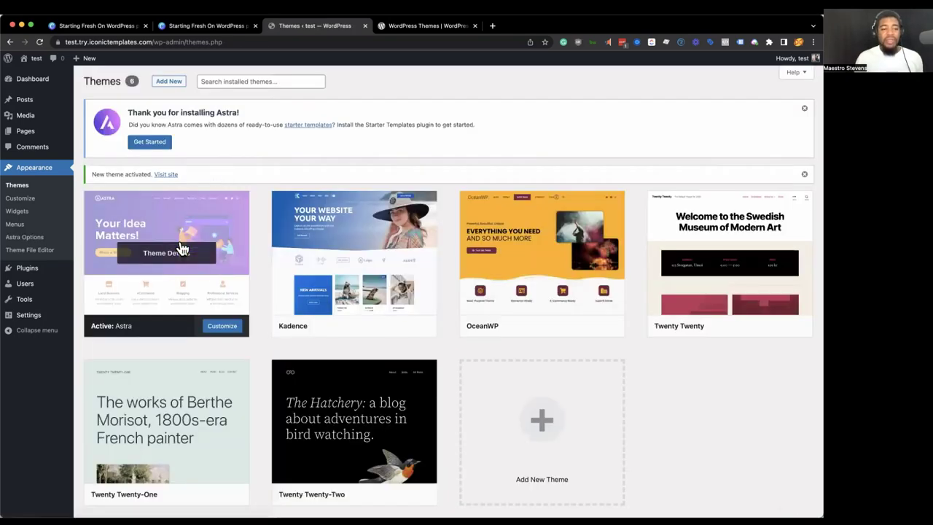
Step: Look over Astra's theme details and open its Customizer to examine the global Typography and Colors settings
left_click(181, 242)
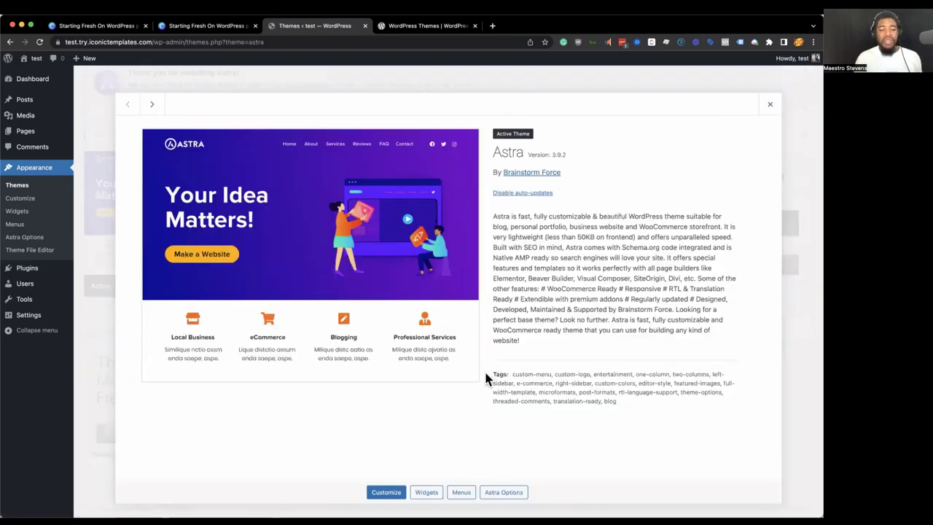
left_click(35, 205)
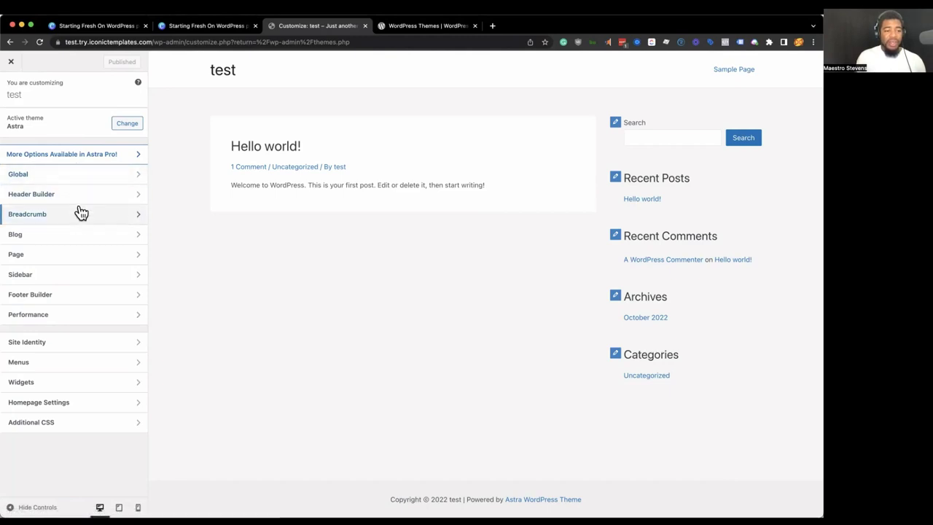
left_click(74, 180)
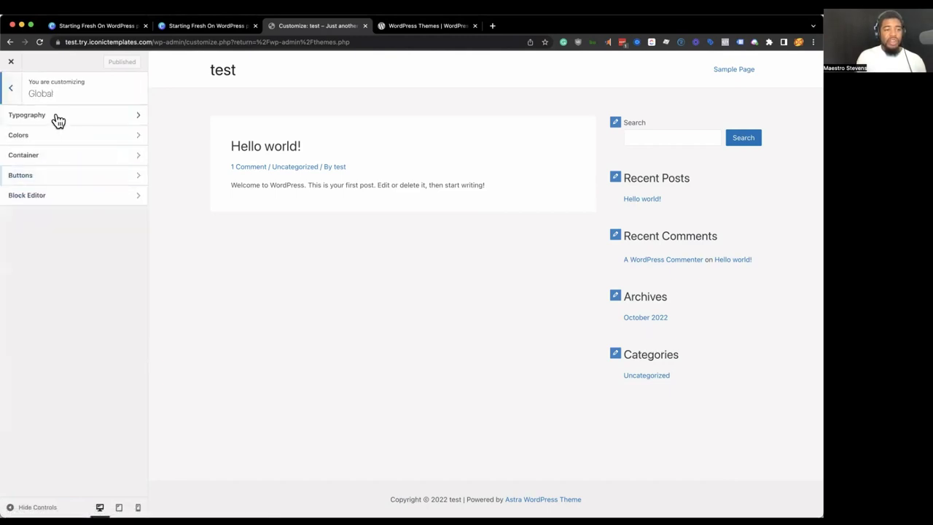
left_click(98, 121)
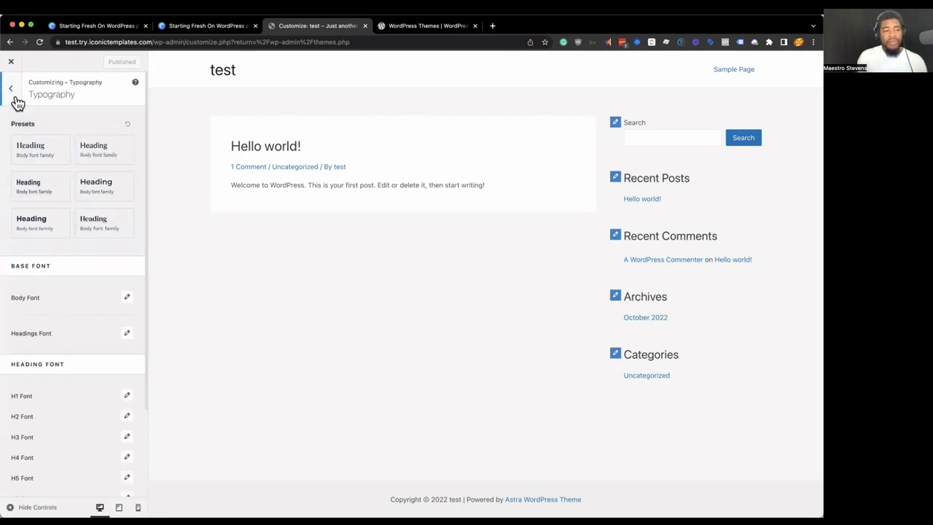
left_click(16, 98)
left_click(70, 135)
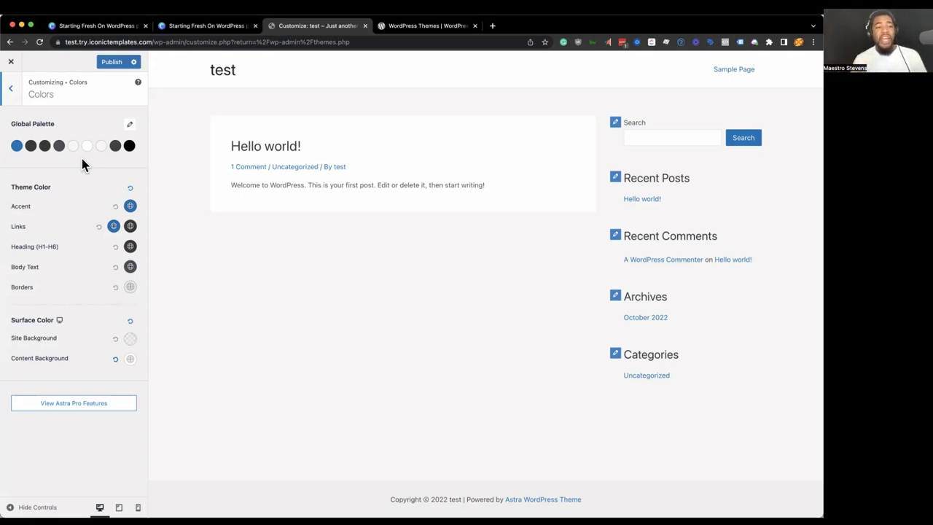
Step: Leave the global settings and check the local Google fonts option under Astra's Performance settings
left_click(11, 89)
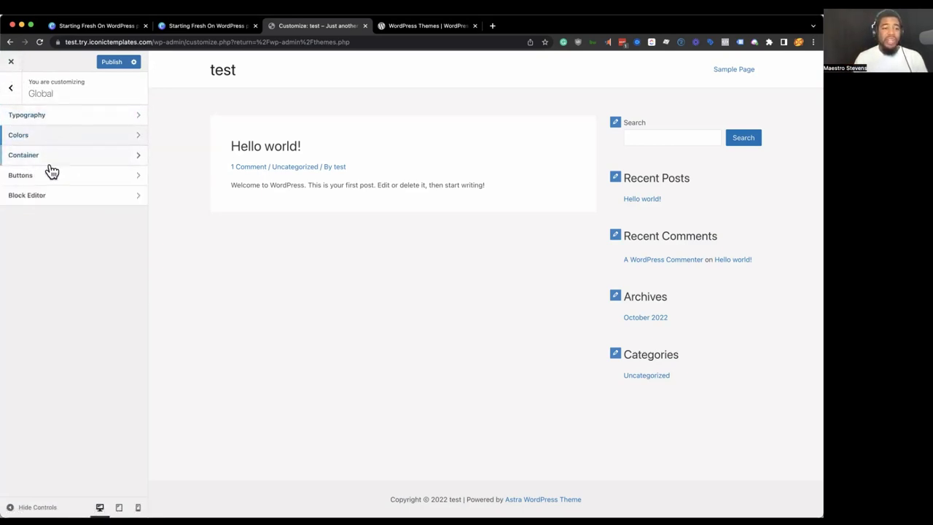
left_click(13, 92)
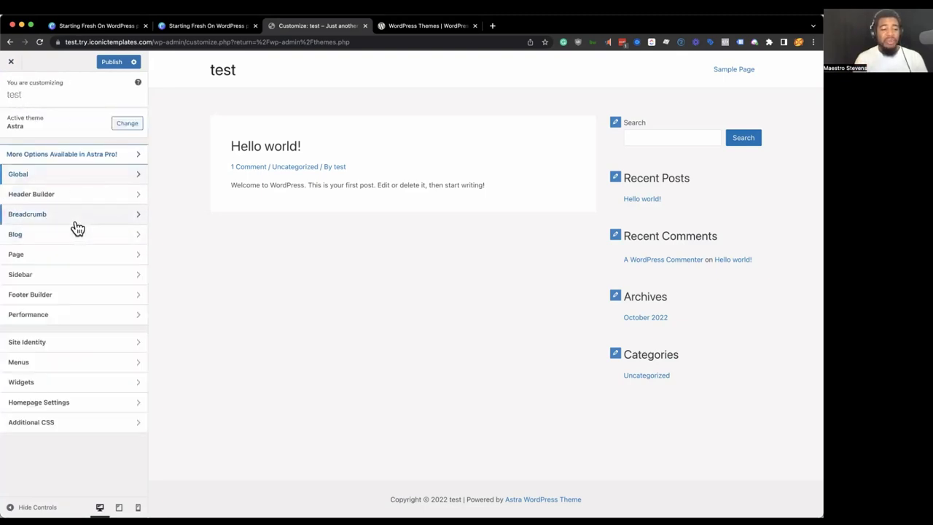
left_click(48, 314)
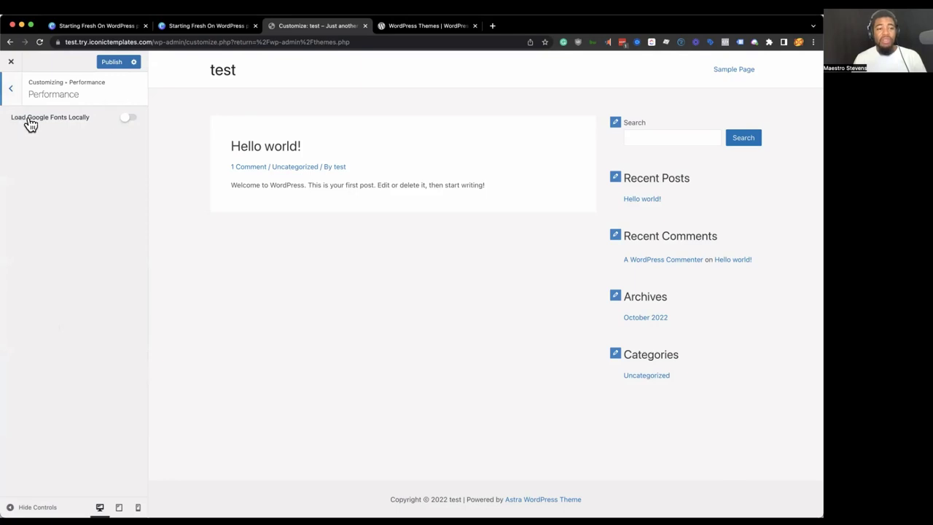
left_click(11, 90)
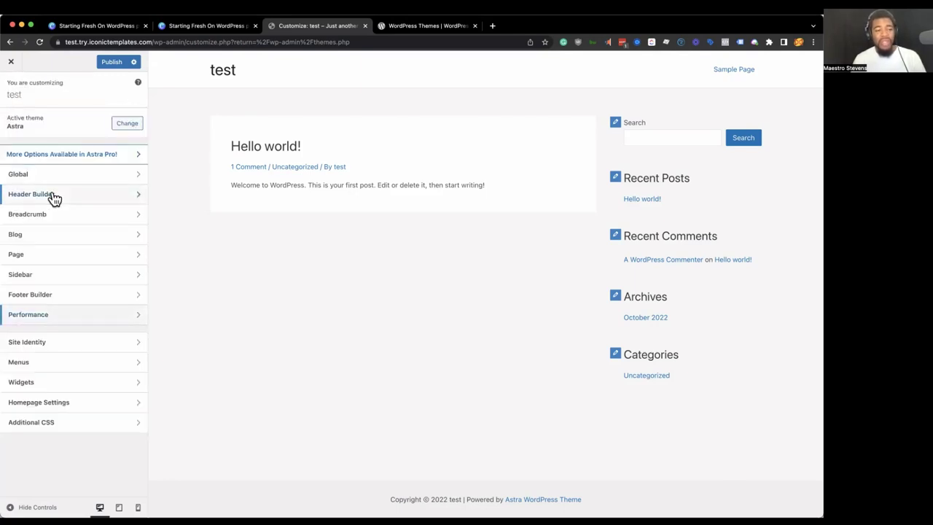
Step: Examine Astra's Site Identity, logo width and site title settings and leave the Customizer
left_click(45, 343)
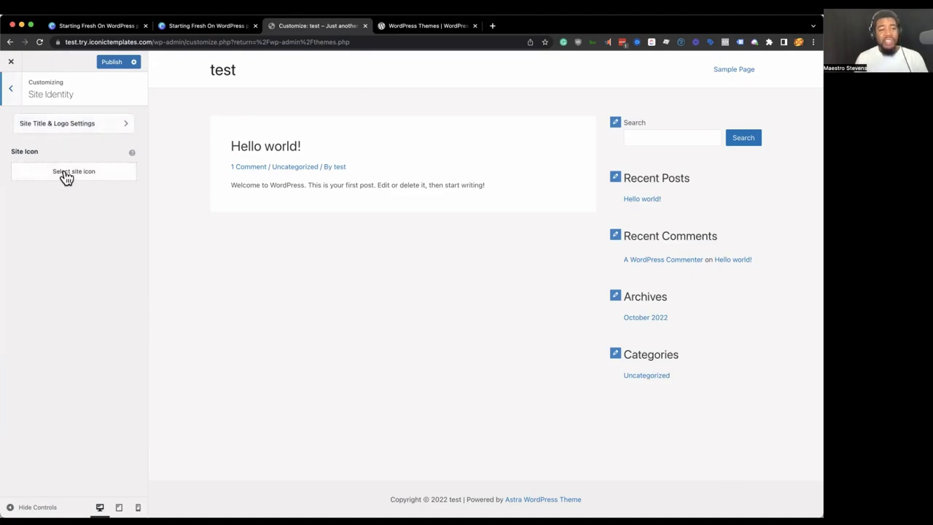
left_click(82, 125)
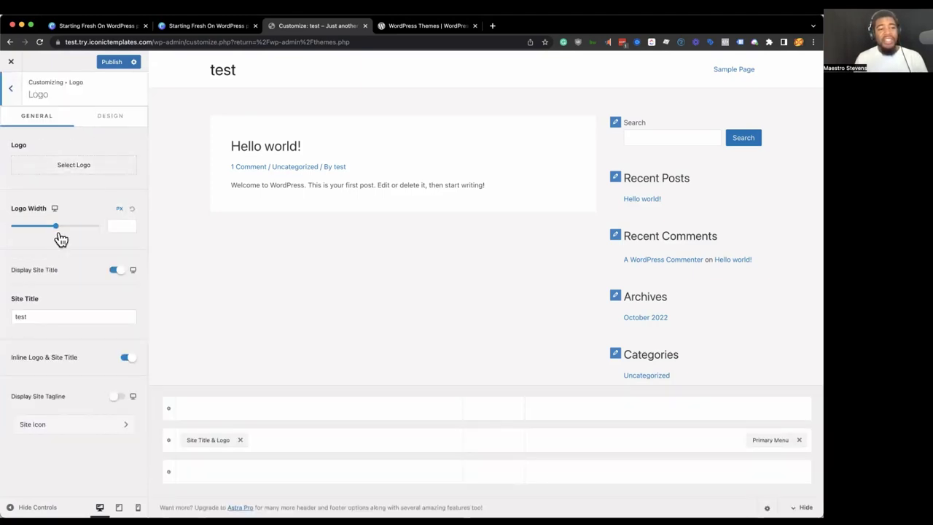
left_click(16, 93)
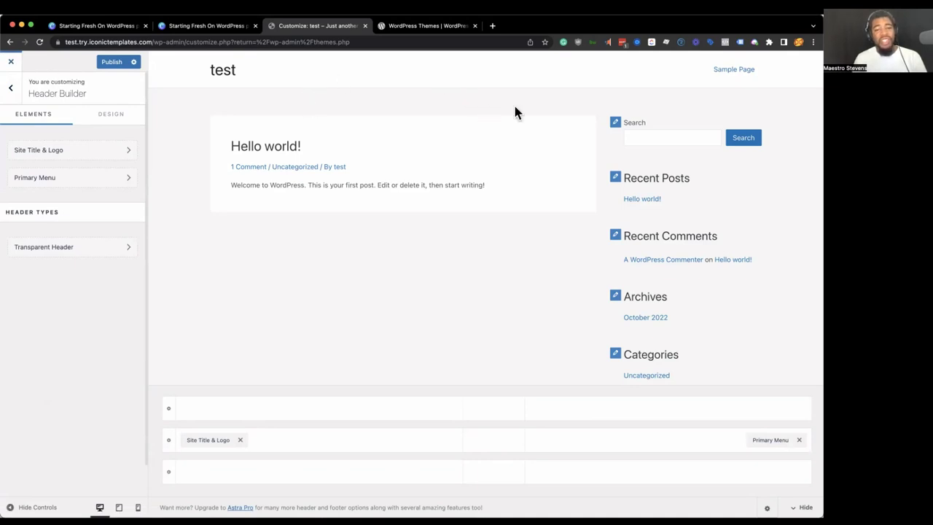
key("super+bracketleft")
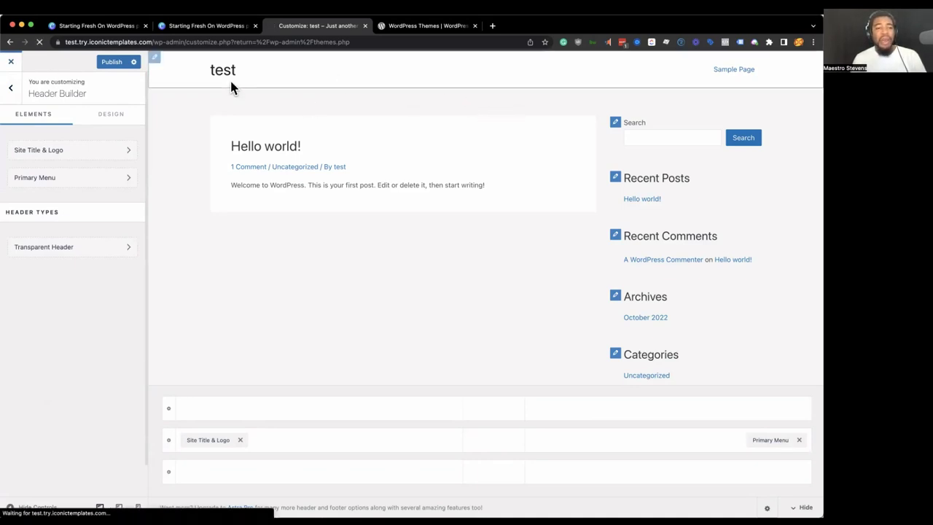